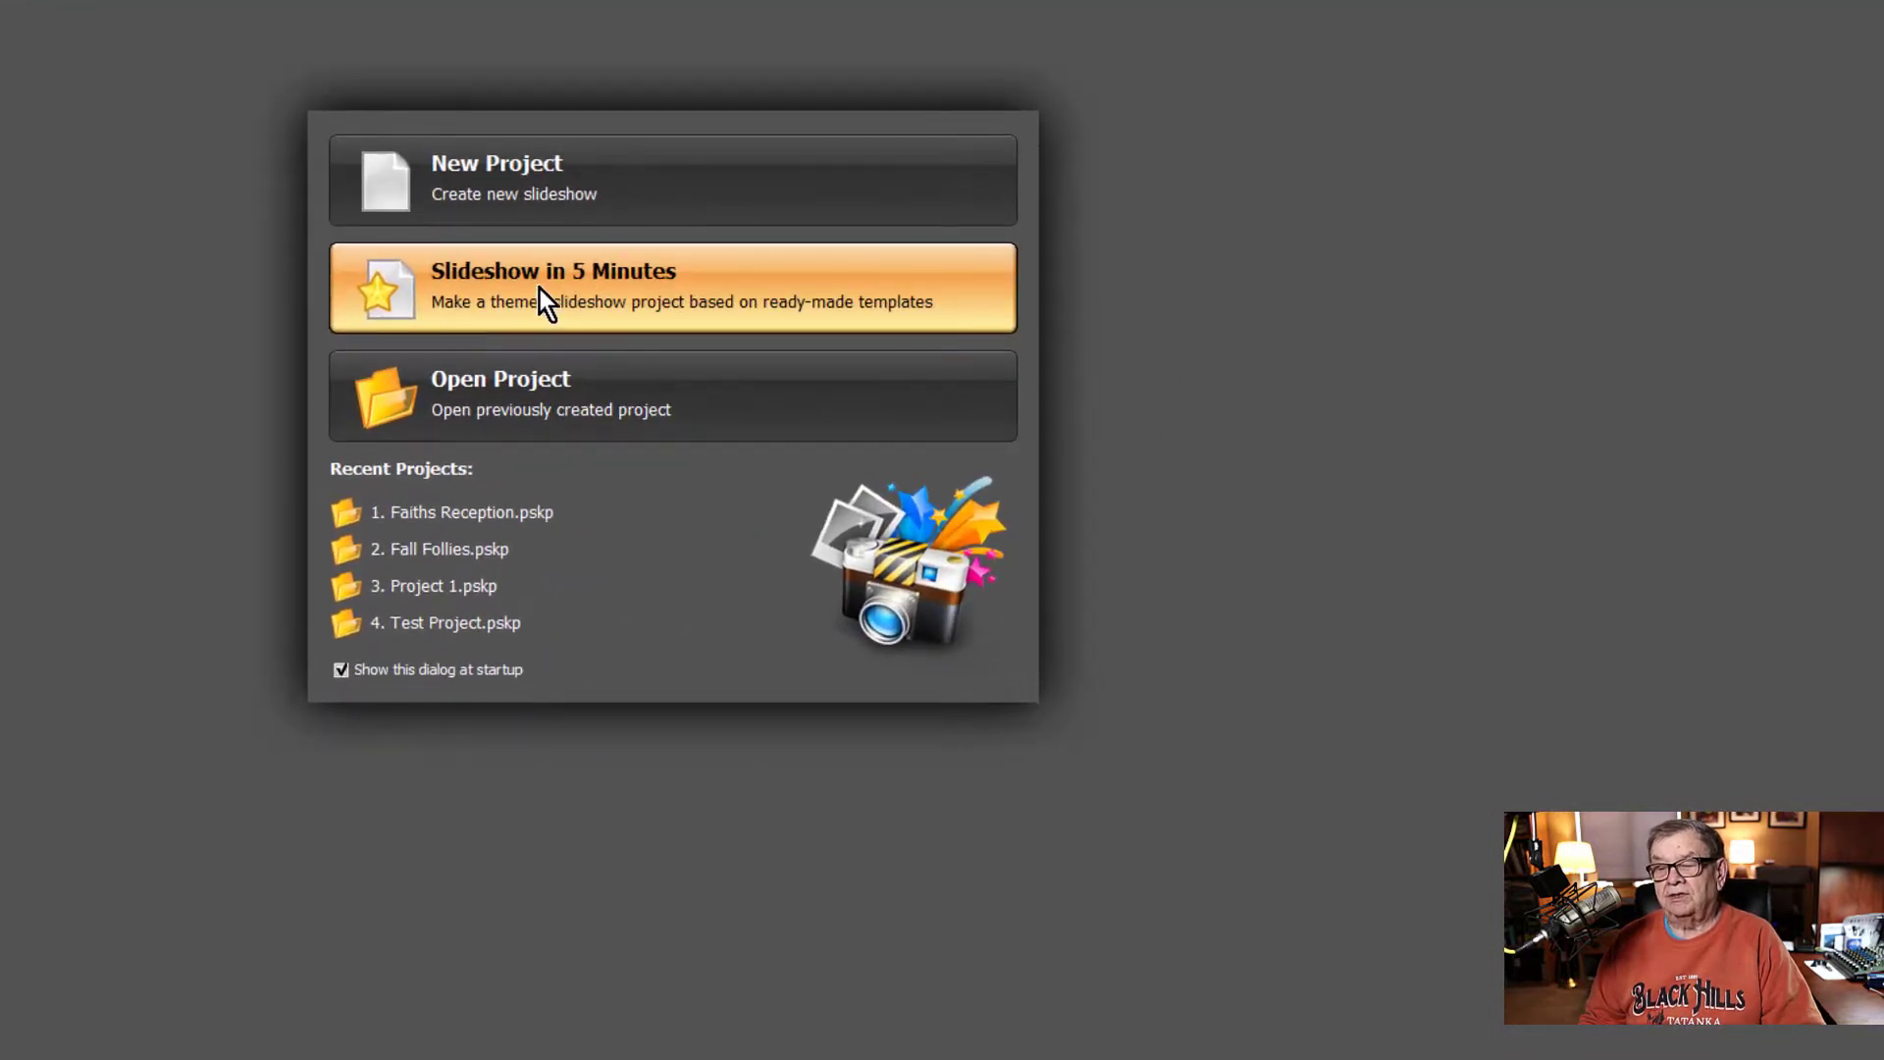
- Start a Slideshow in 5 Minutes project using the Cities and Towns template from the Travel and Vacation group
{"action": "left_click", "coordinate": [542, 286]}
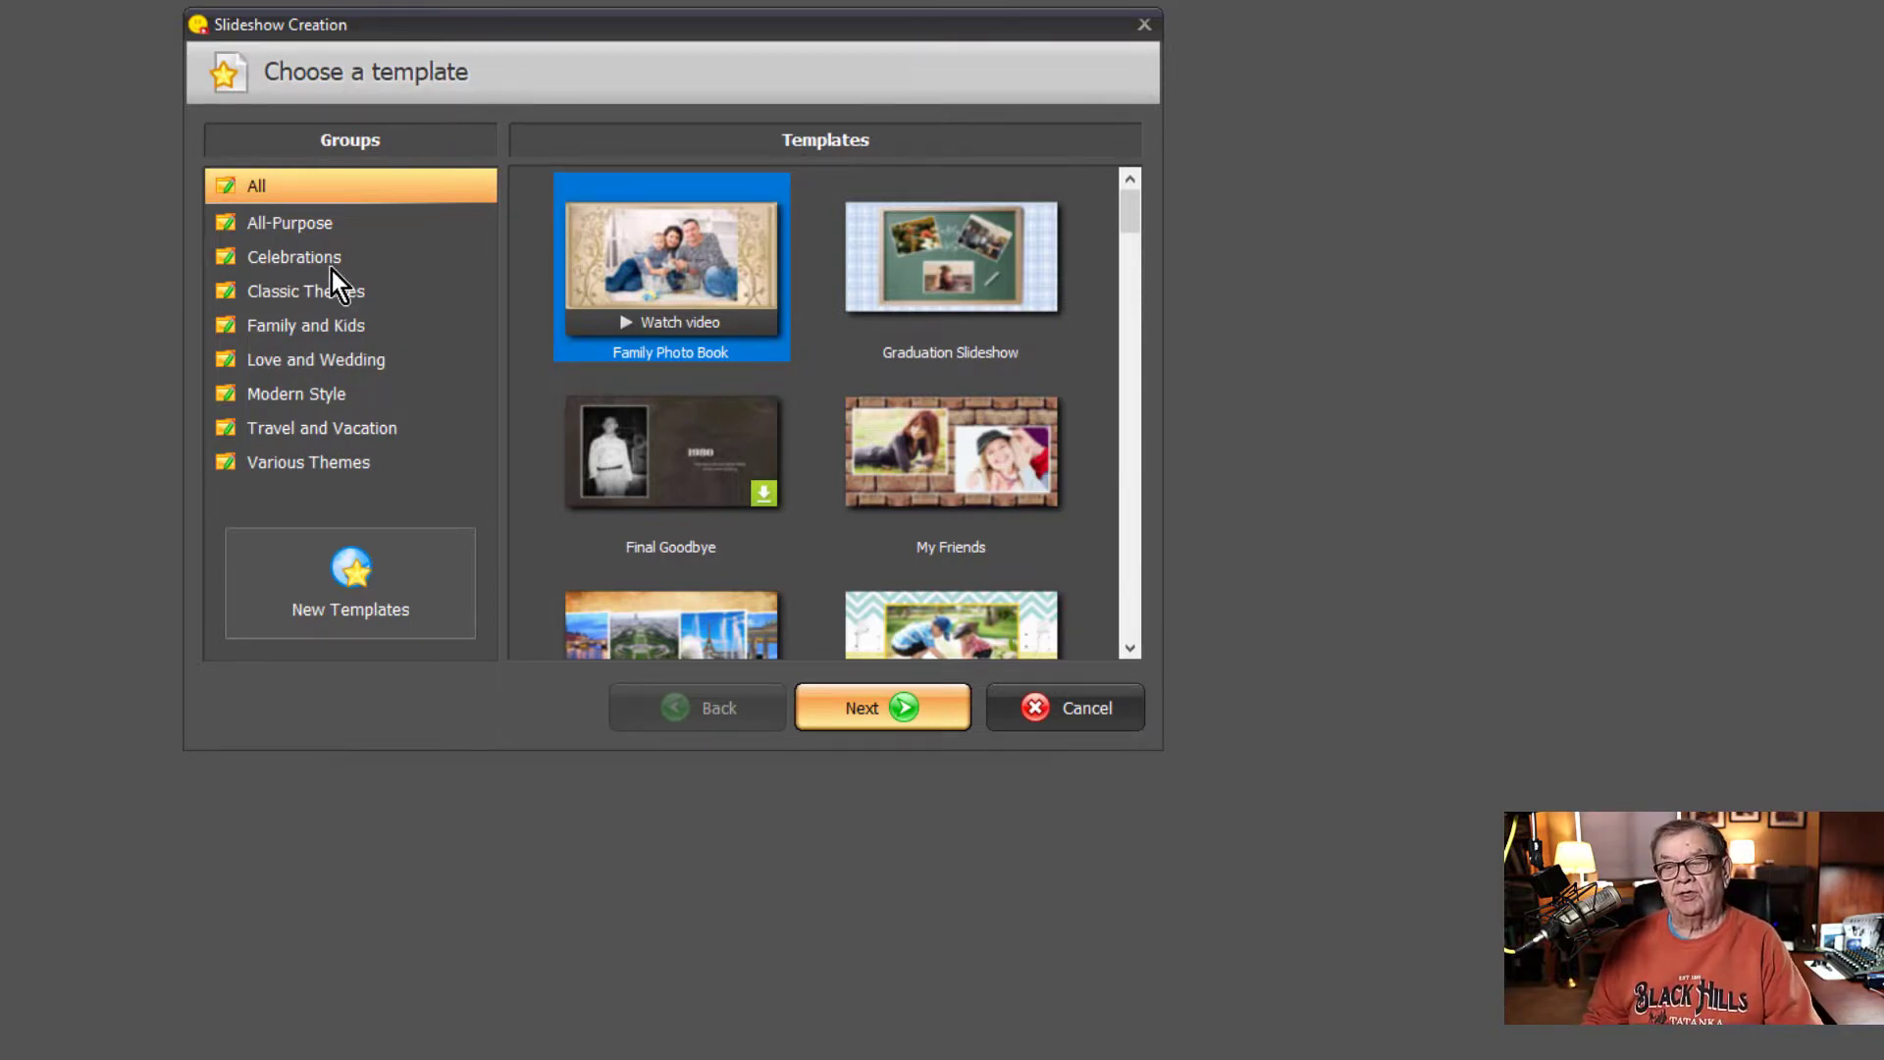
{"action": "left_click", "coordinate": [282, 257]}
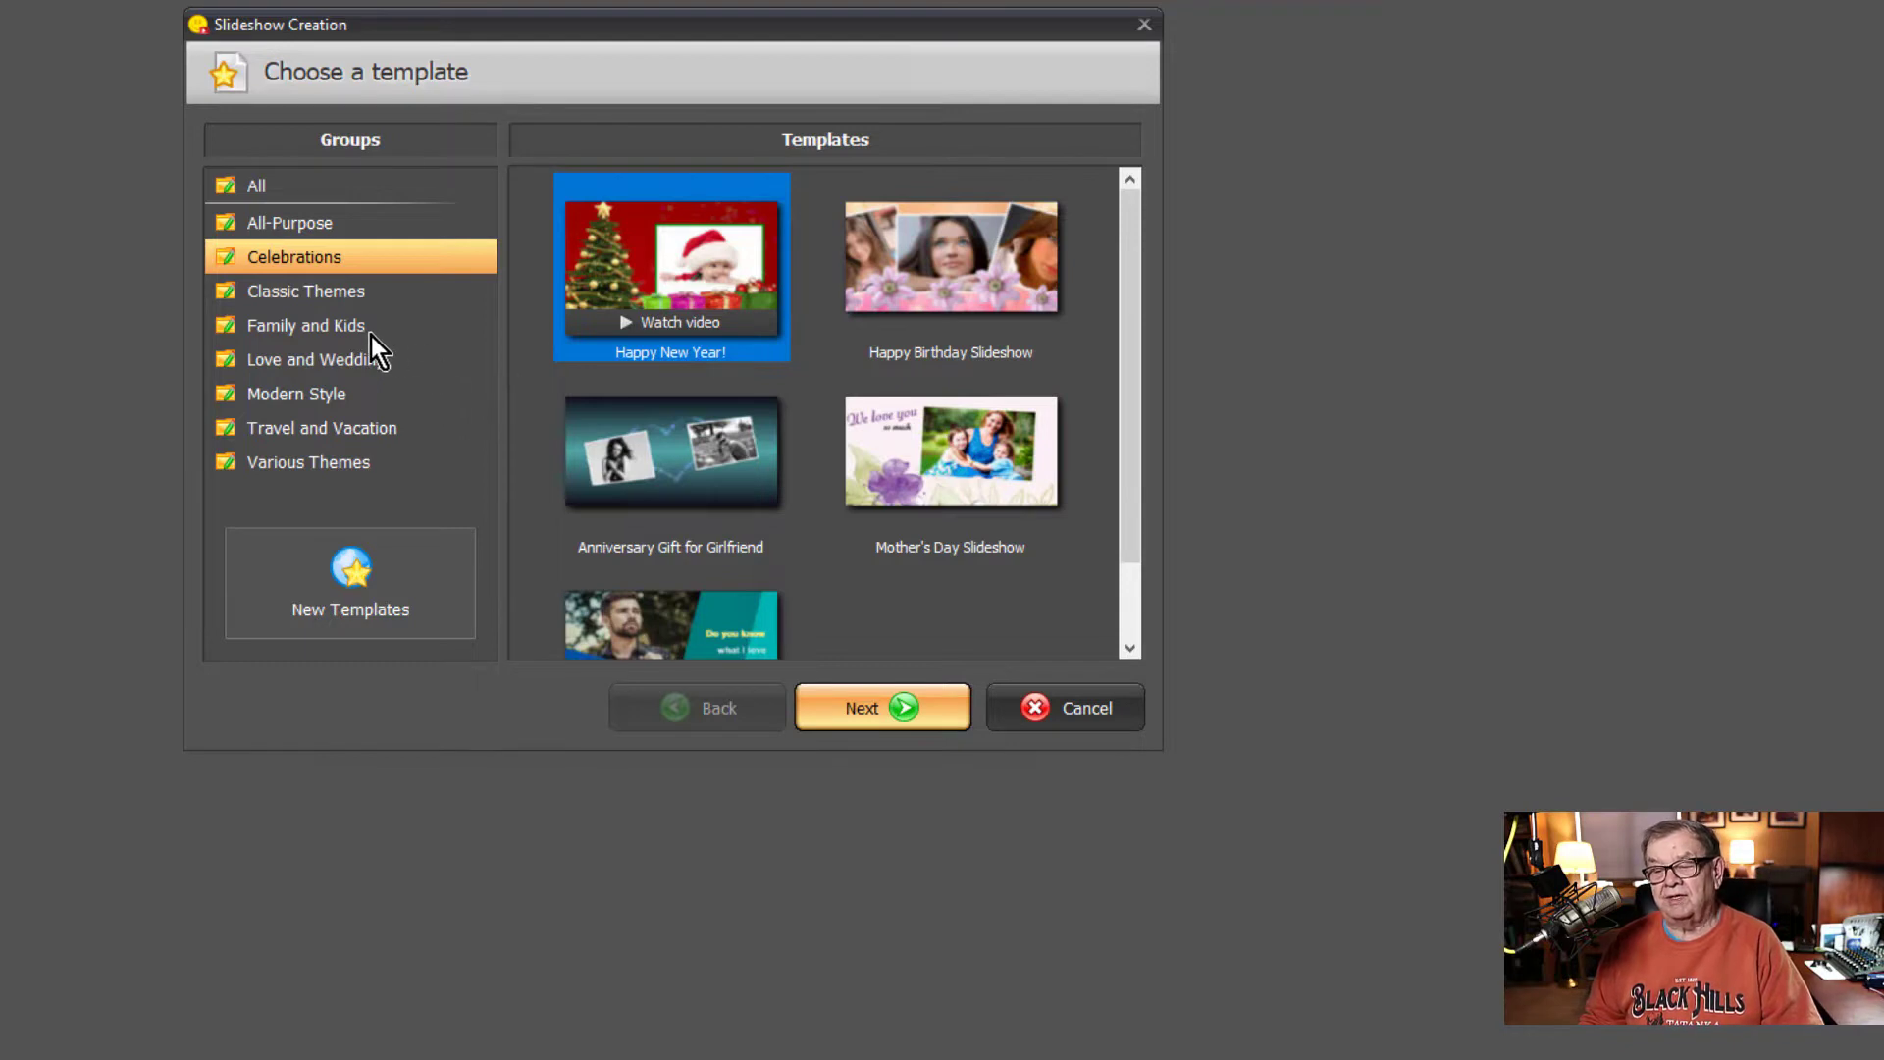
{"action": "left_click", "coordinate": [306, 361]}
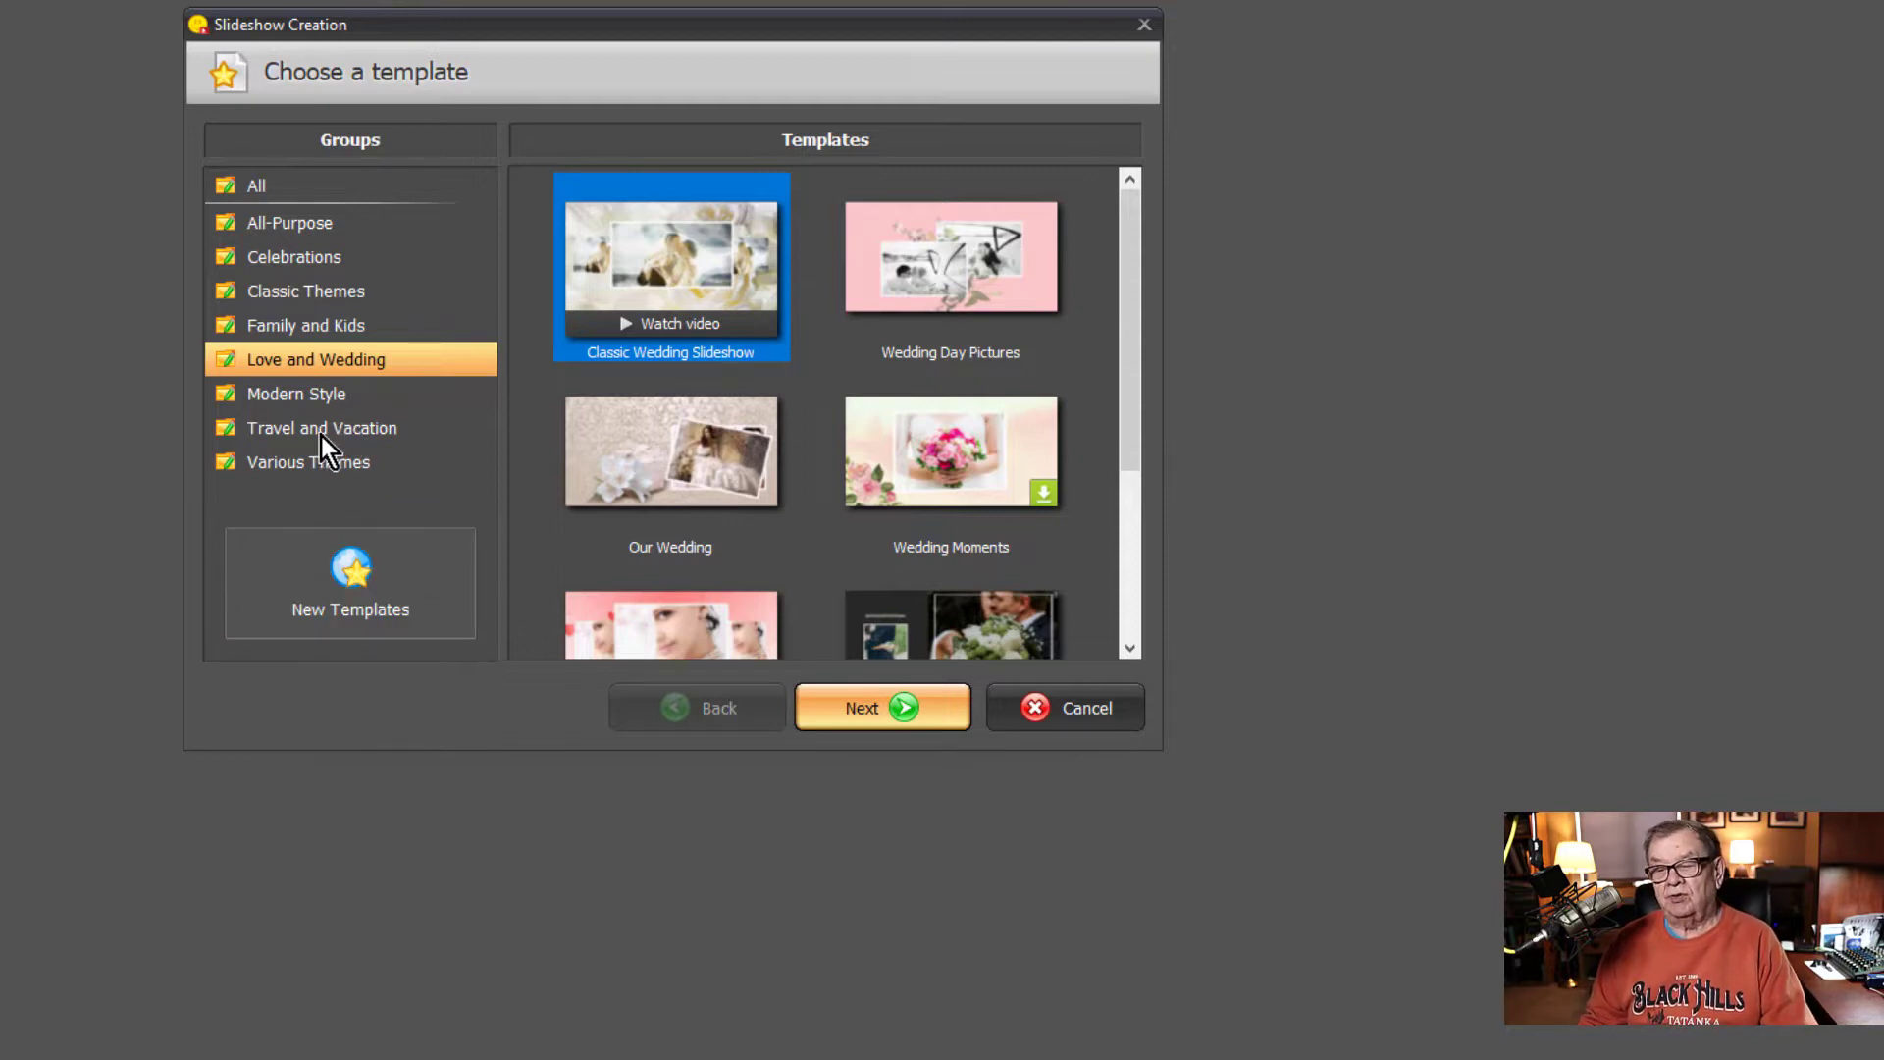
{"action": "left_click", "coordinate": [283, 433]}
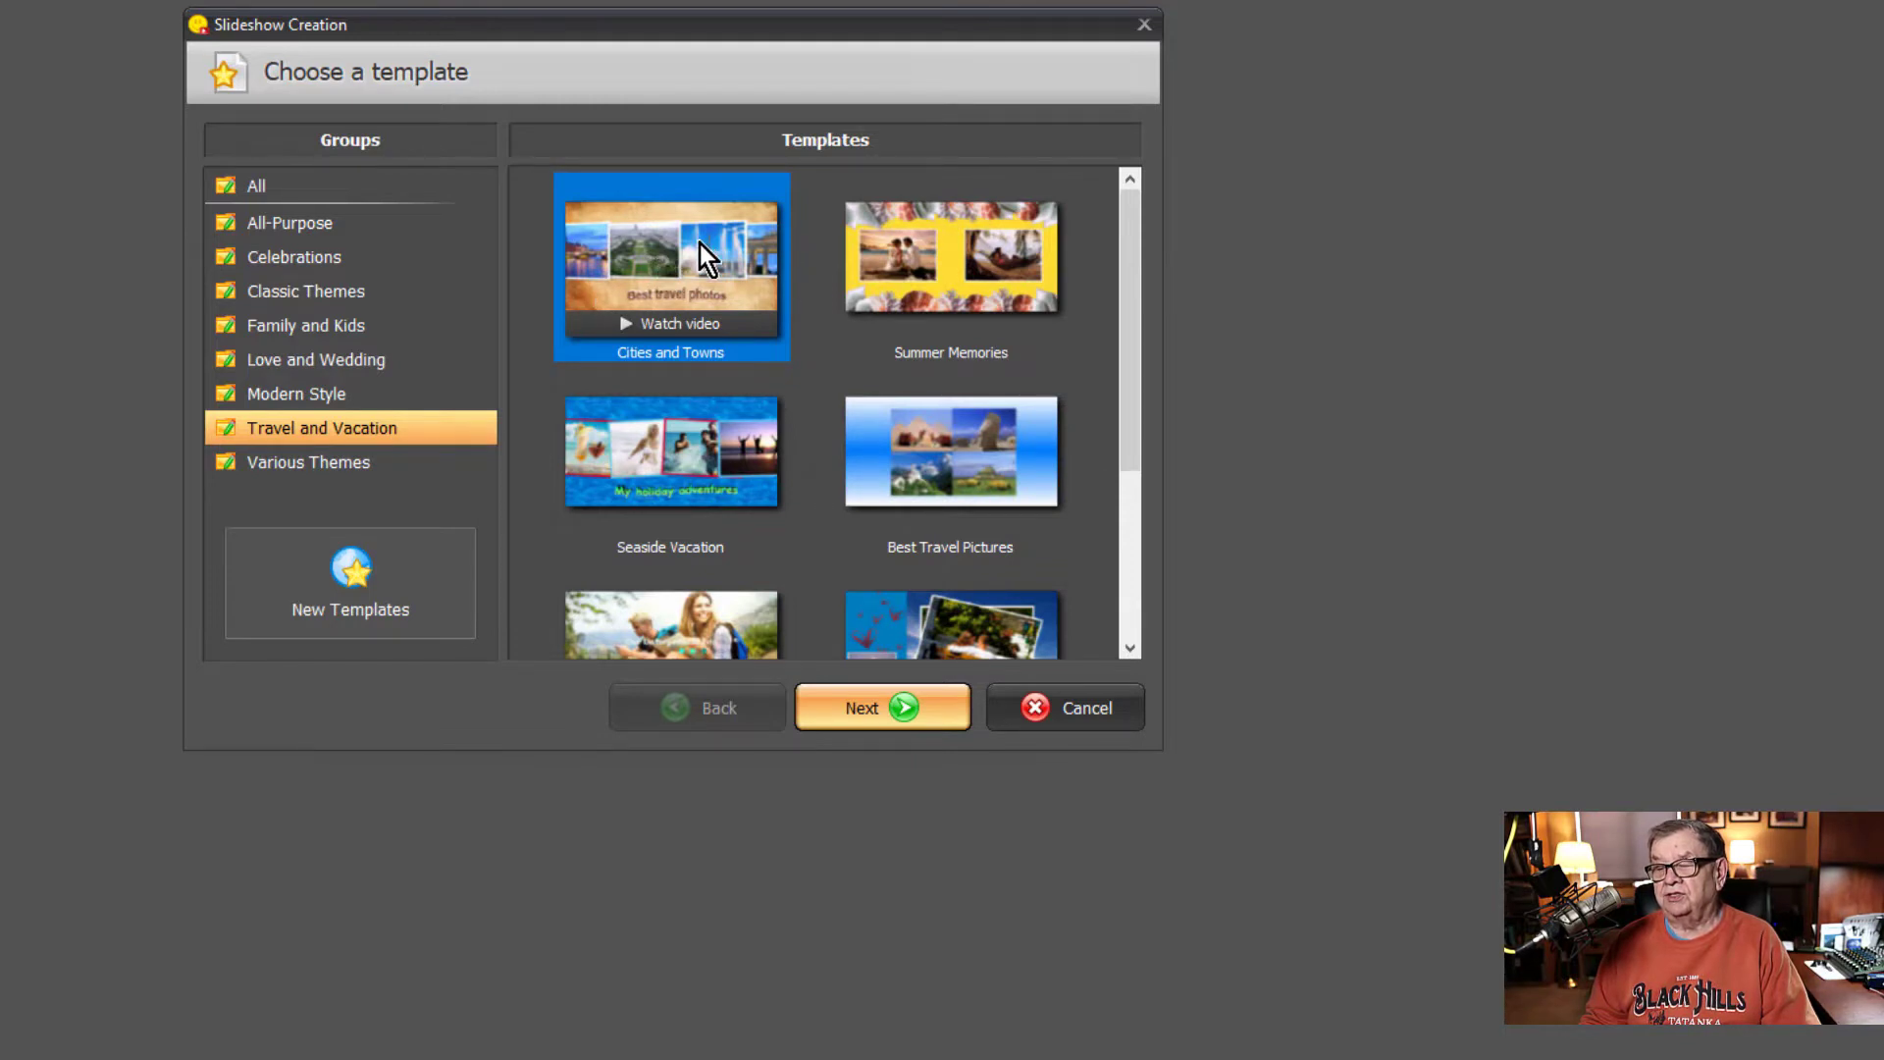
{"action": "left_click", "coordinate": [881, 706]}
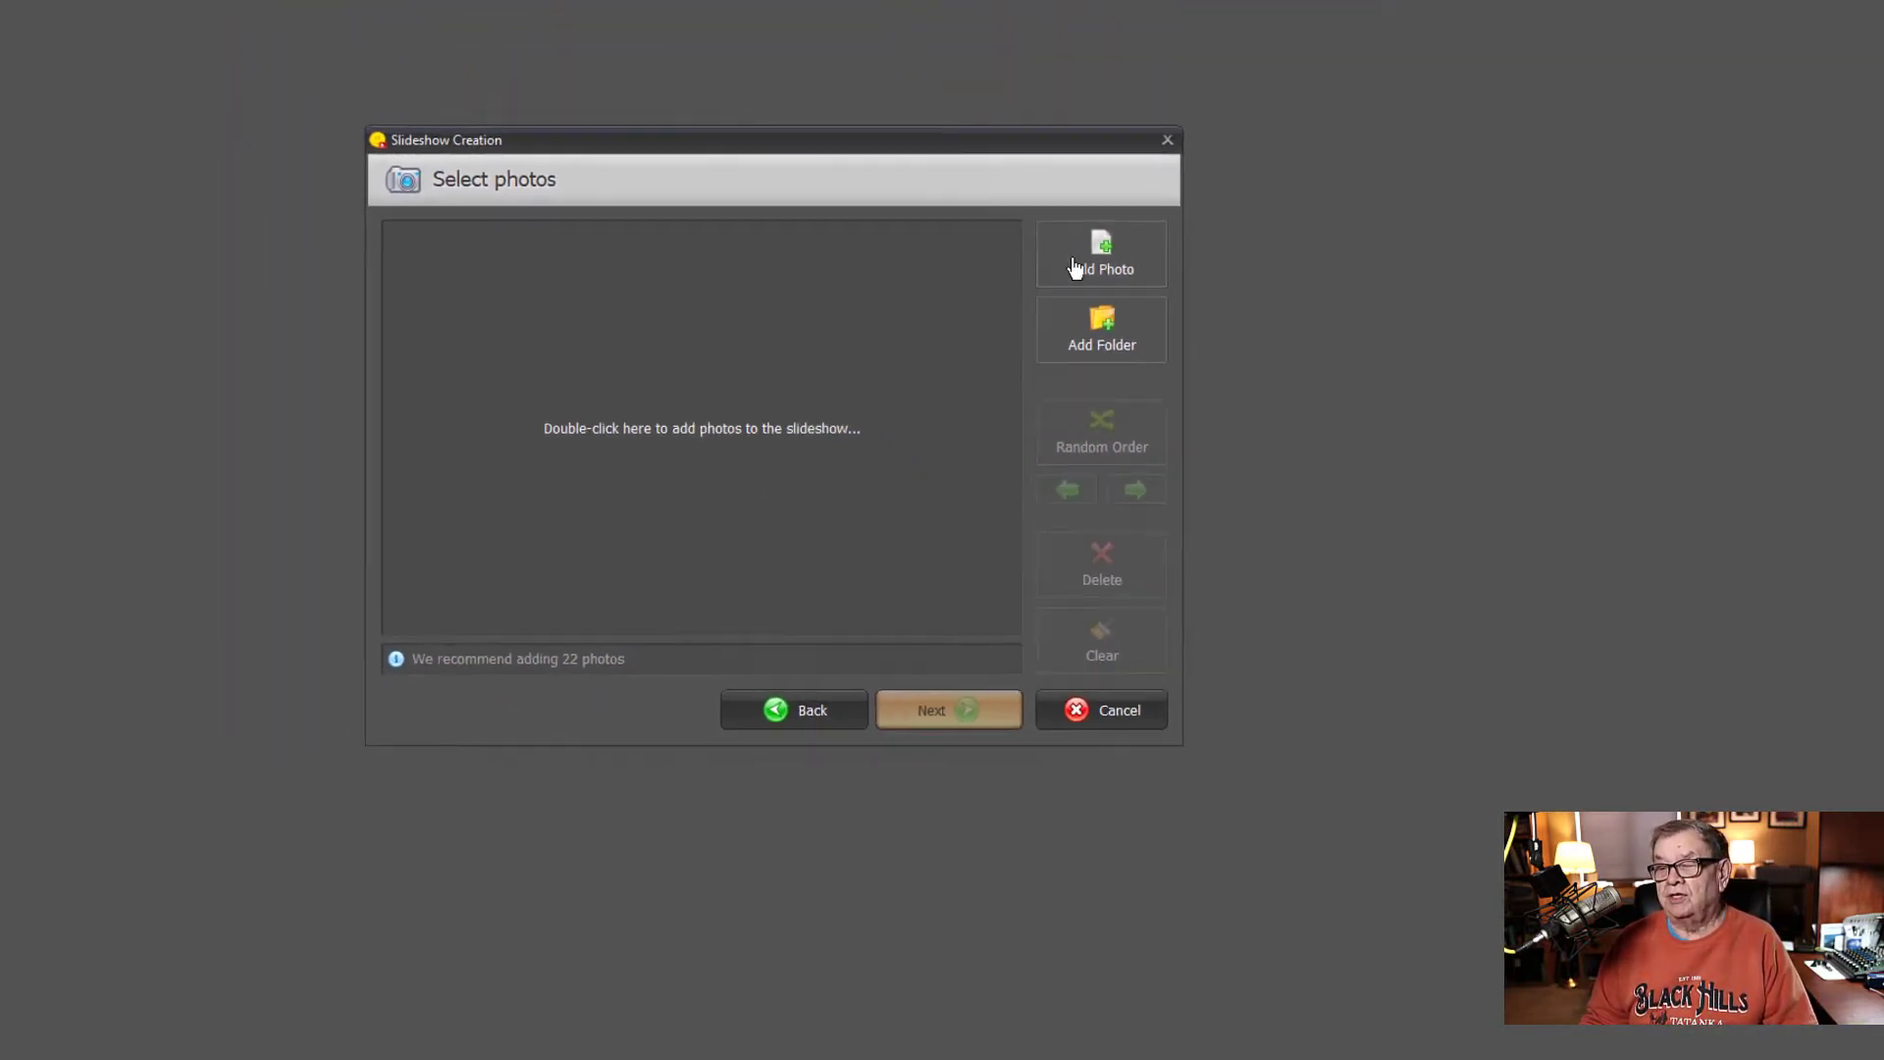
- Add all the JPG photos from the Sample Photos folder to the slideshow
{"action": "left_click", "coordinate": [1164, 403]}
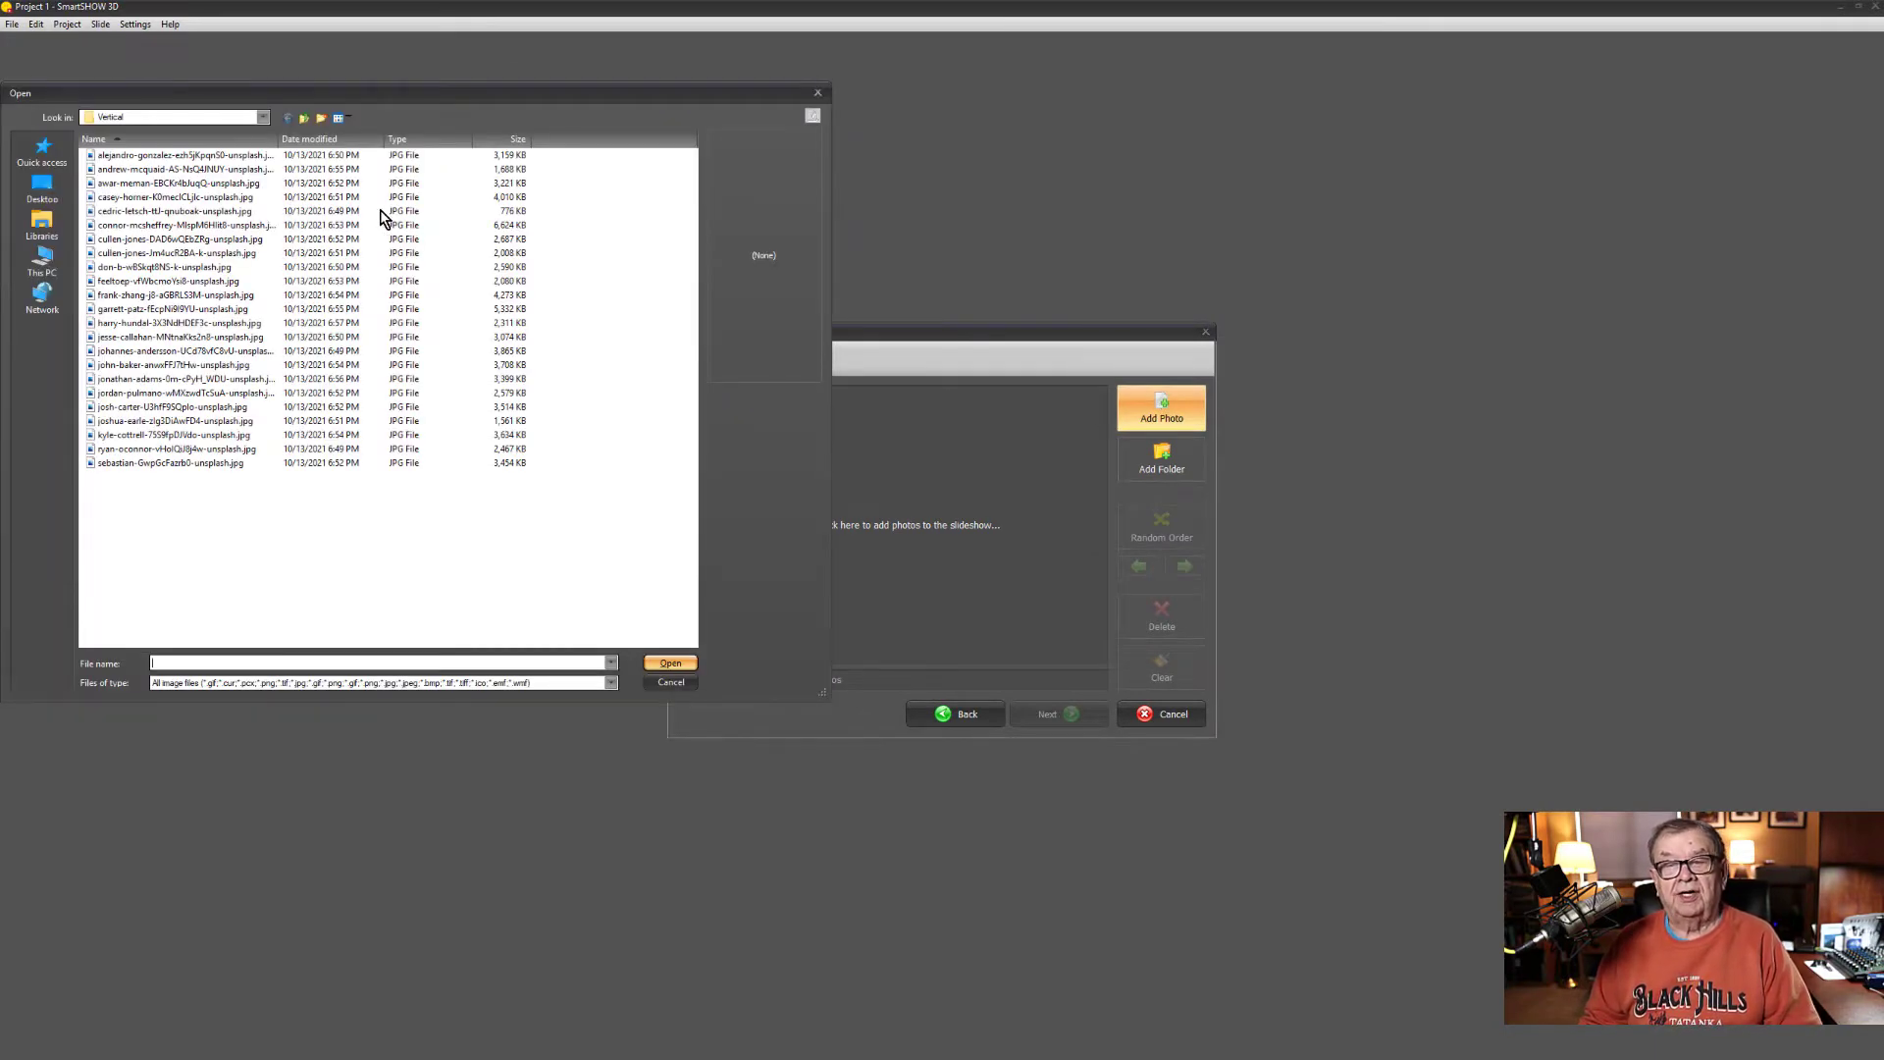
{"action": "left_click", "coordinate": [306, 119]}
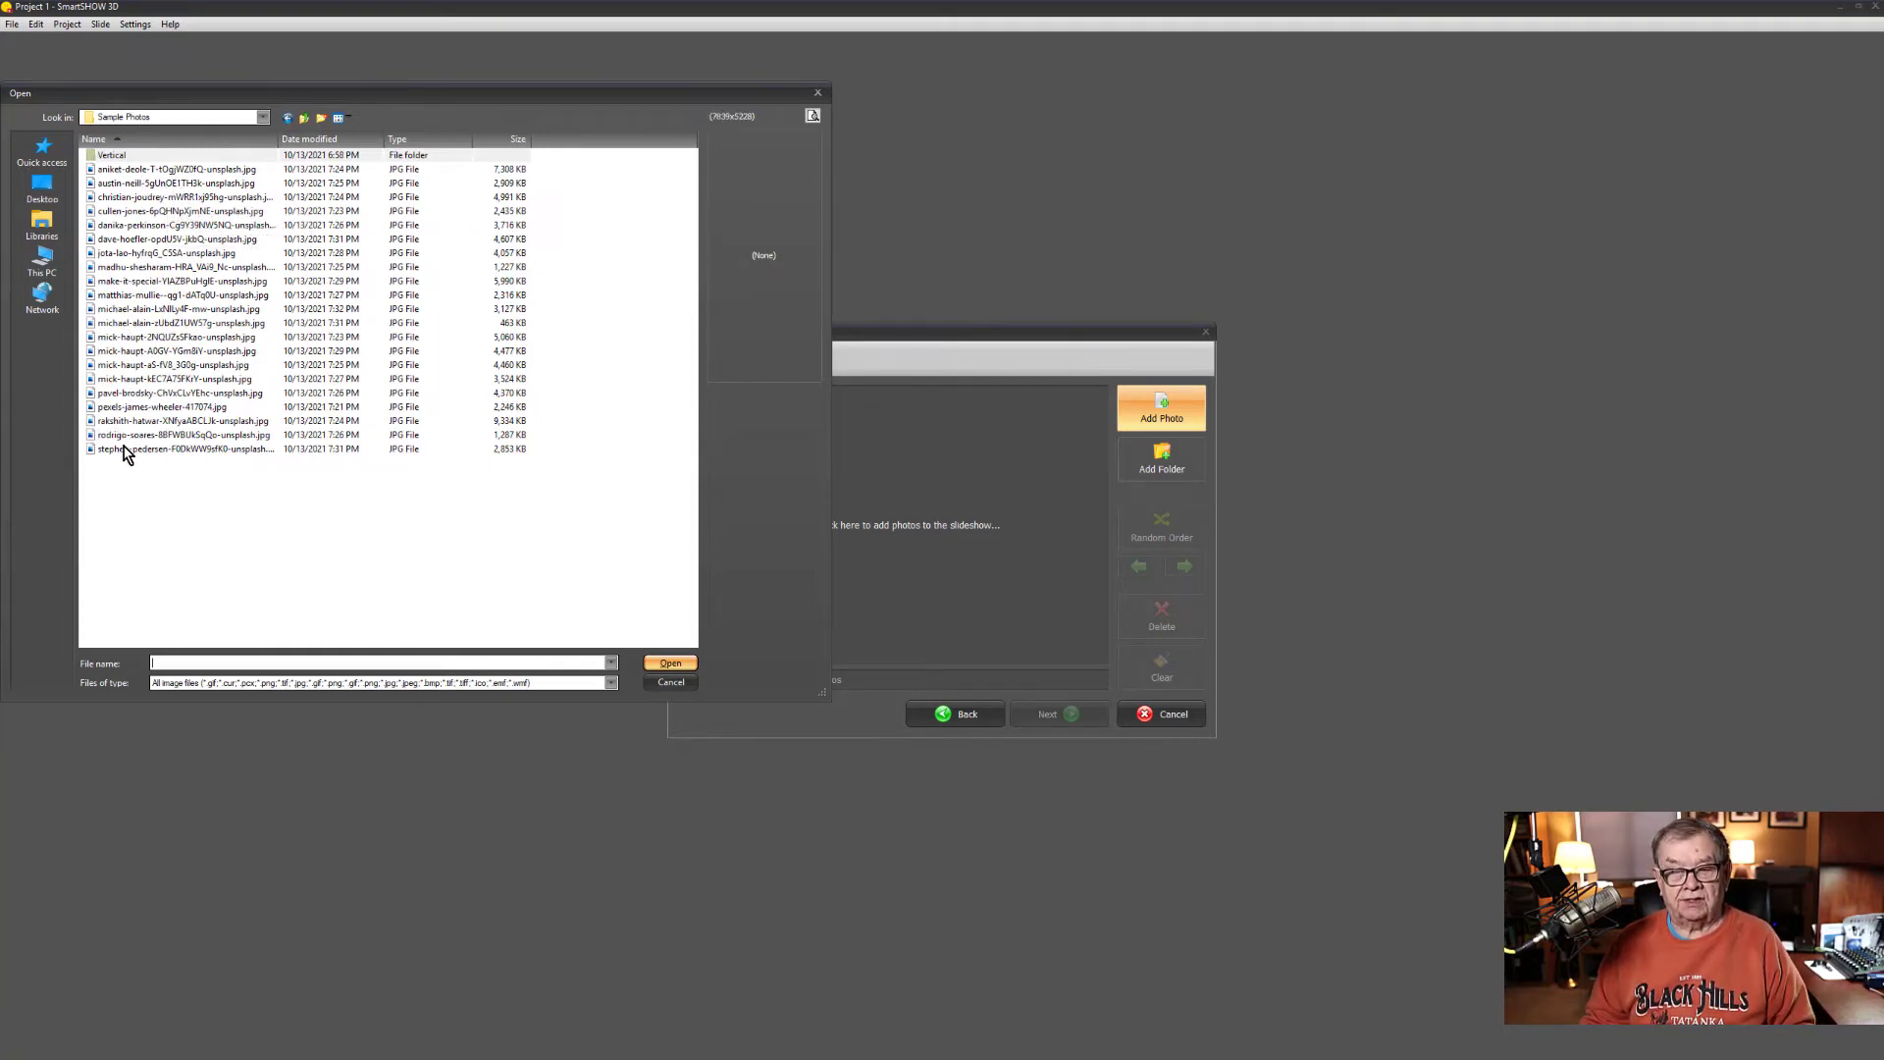
{"action": "left_click", "coordinate": [127, 451], "text": "shift"}
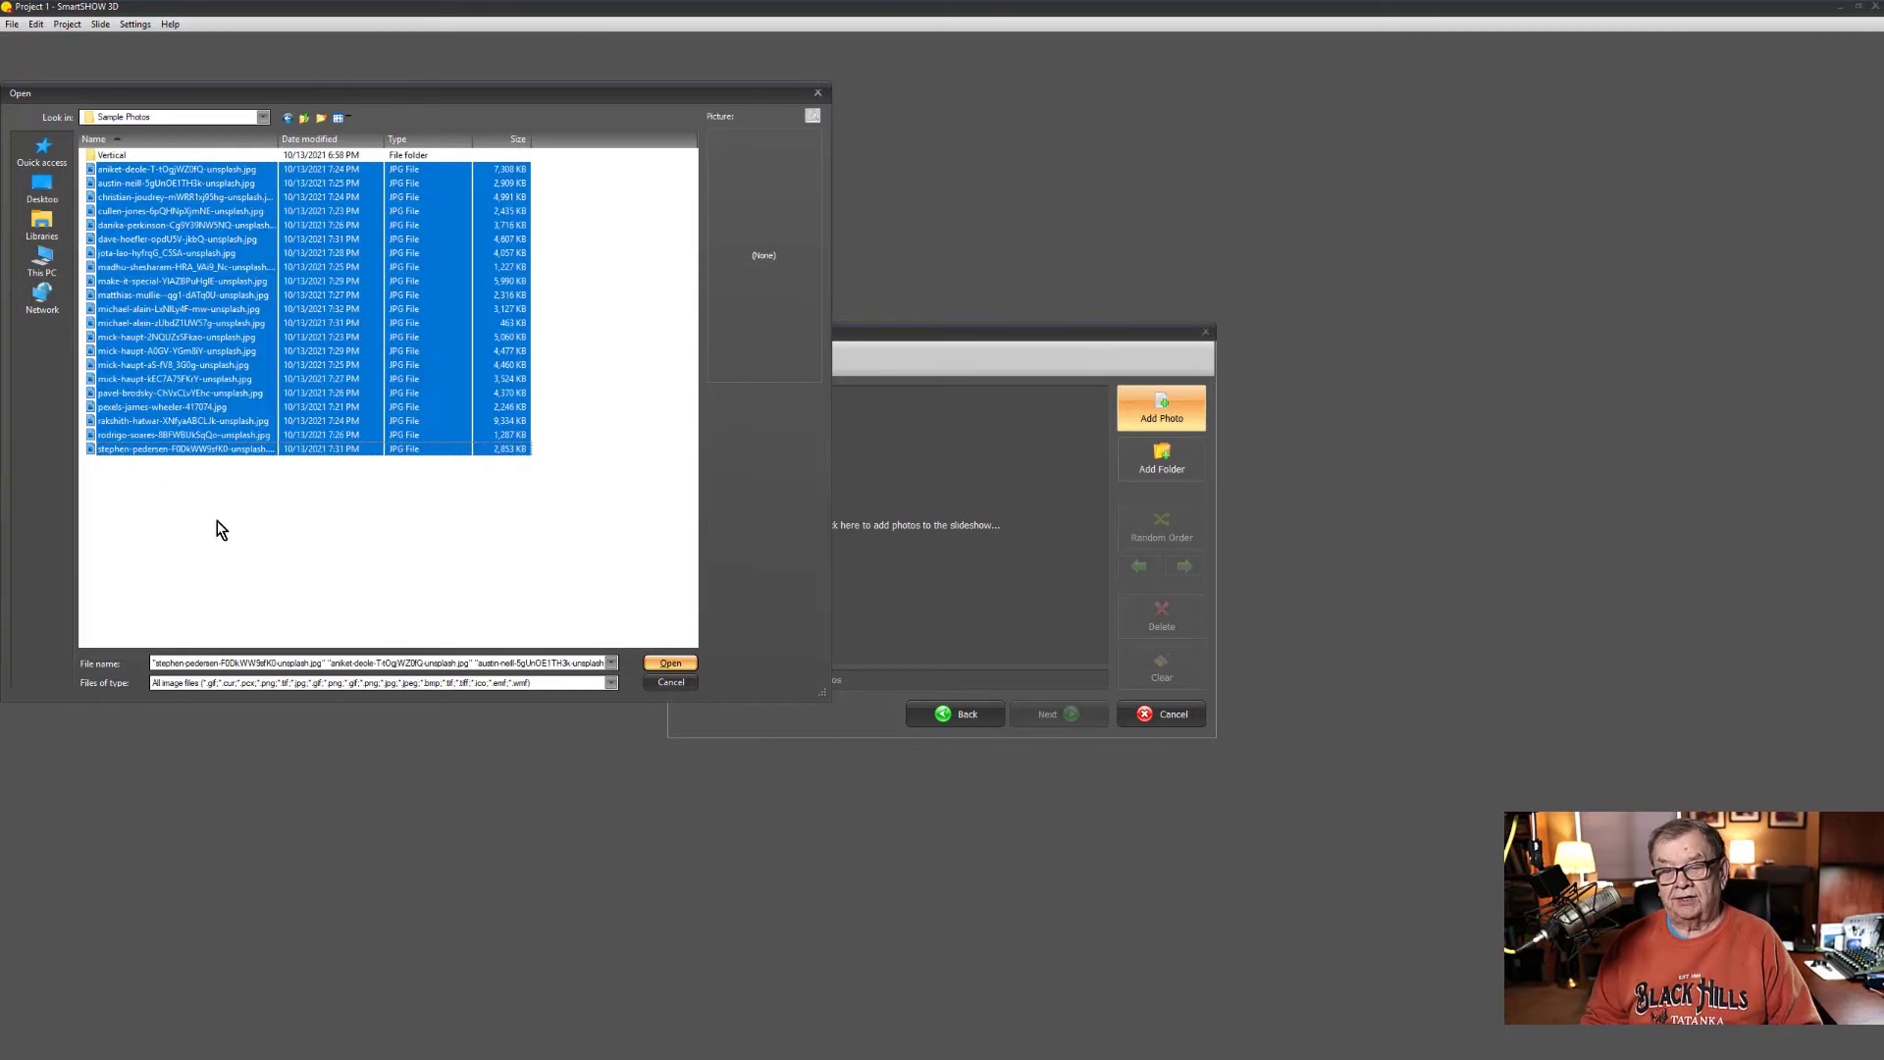
{"action": "left_click", "coordinate": [660, 670]}
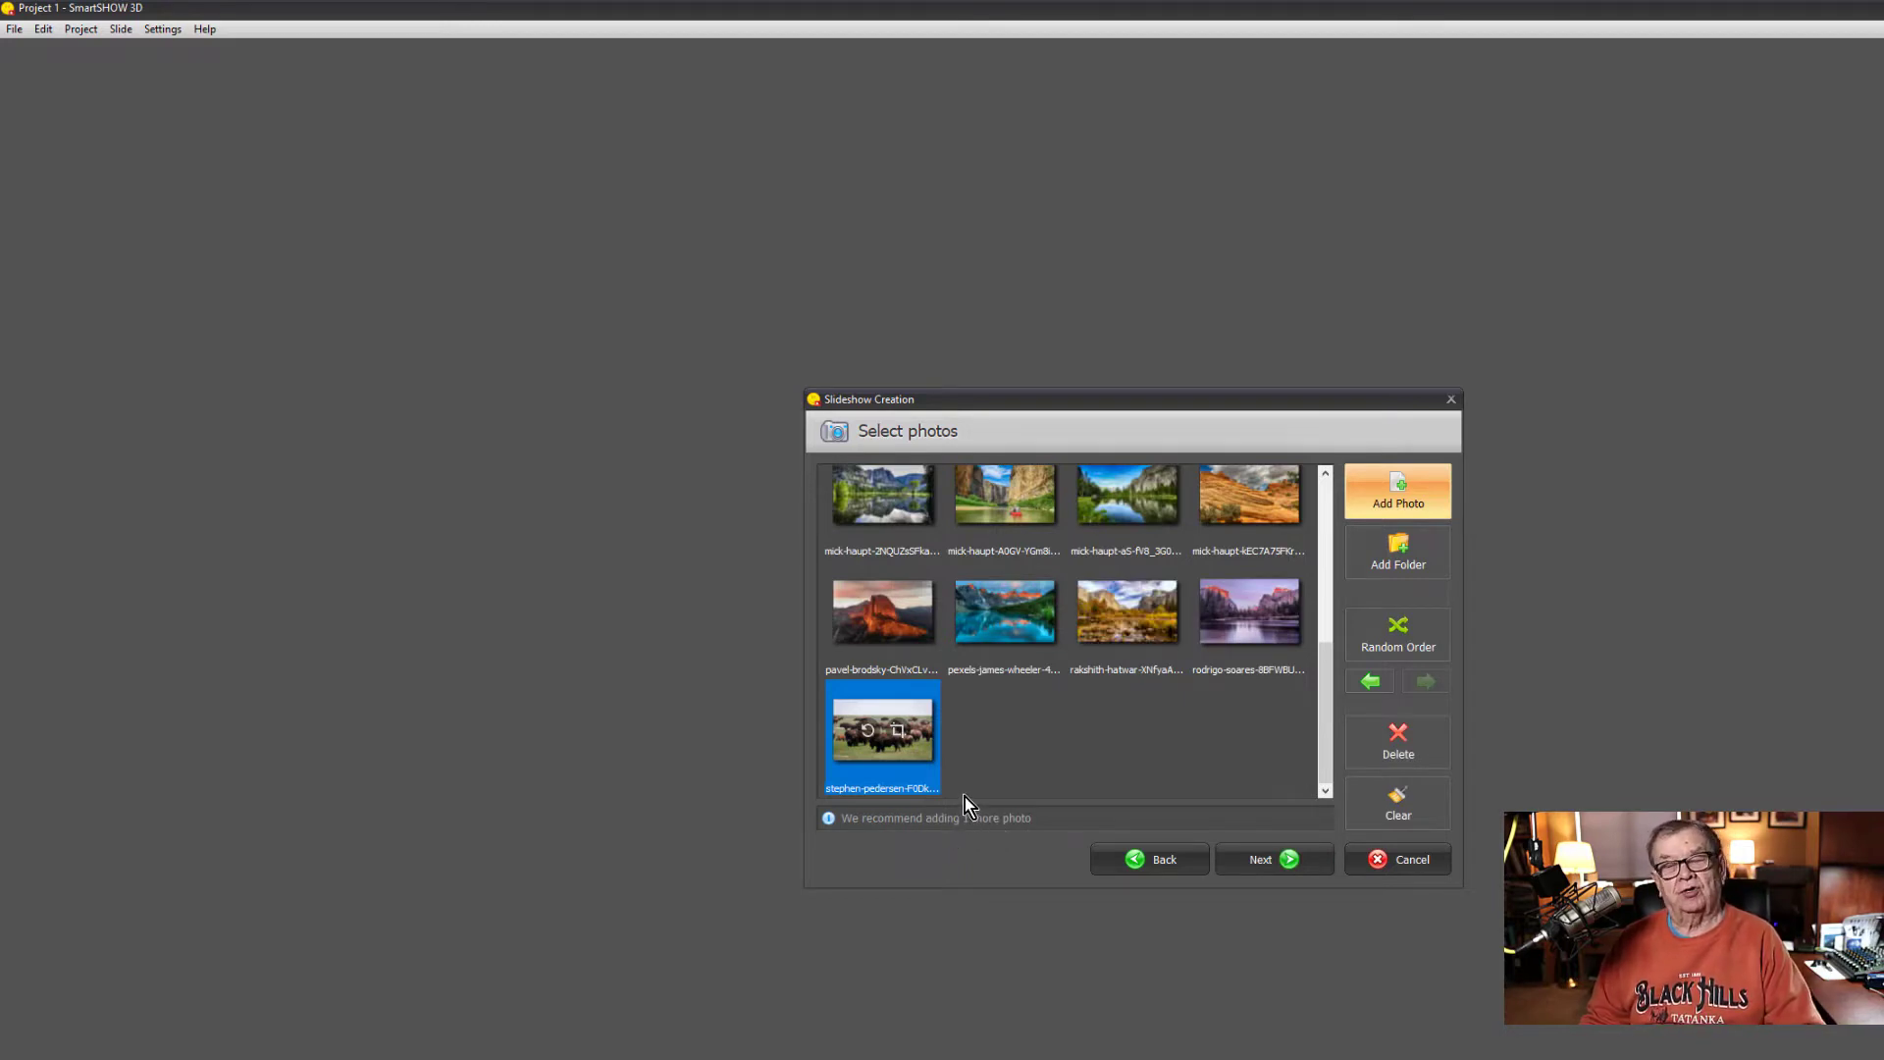
- Add the portrait mountain lake photo from the Vertical subfolder and proceed to the background music stage
{"action": "left_click", "coordinate": [1376, 486]}
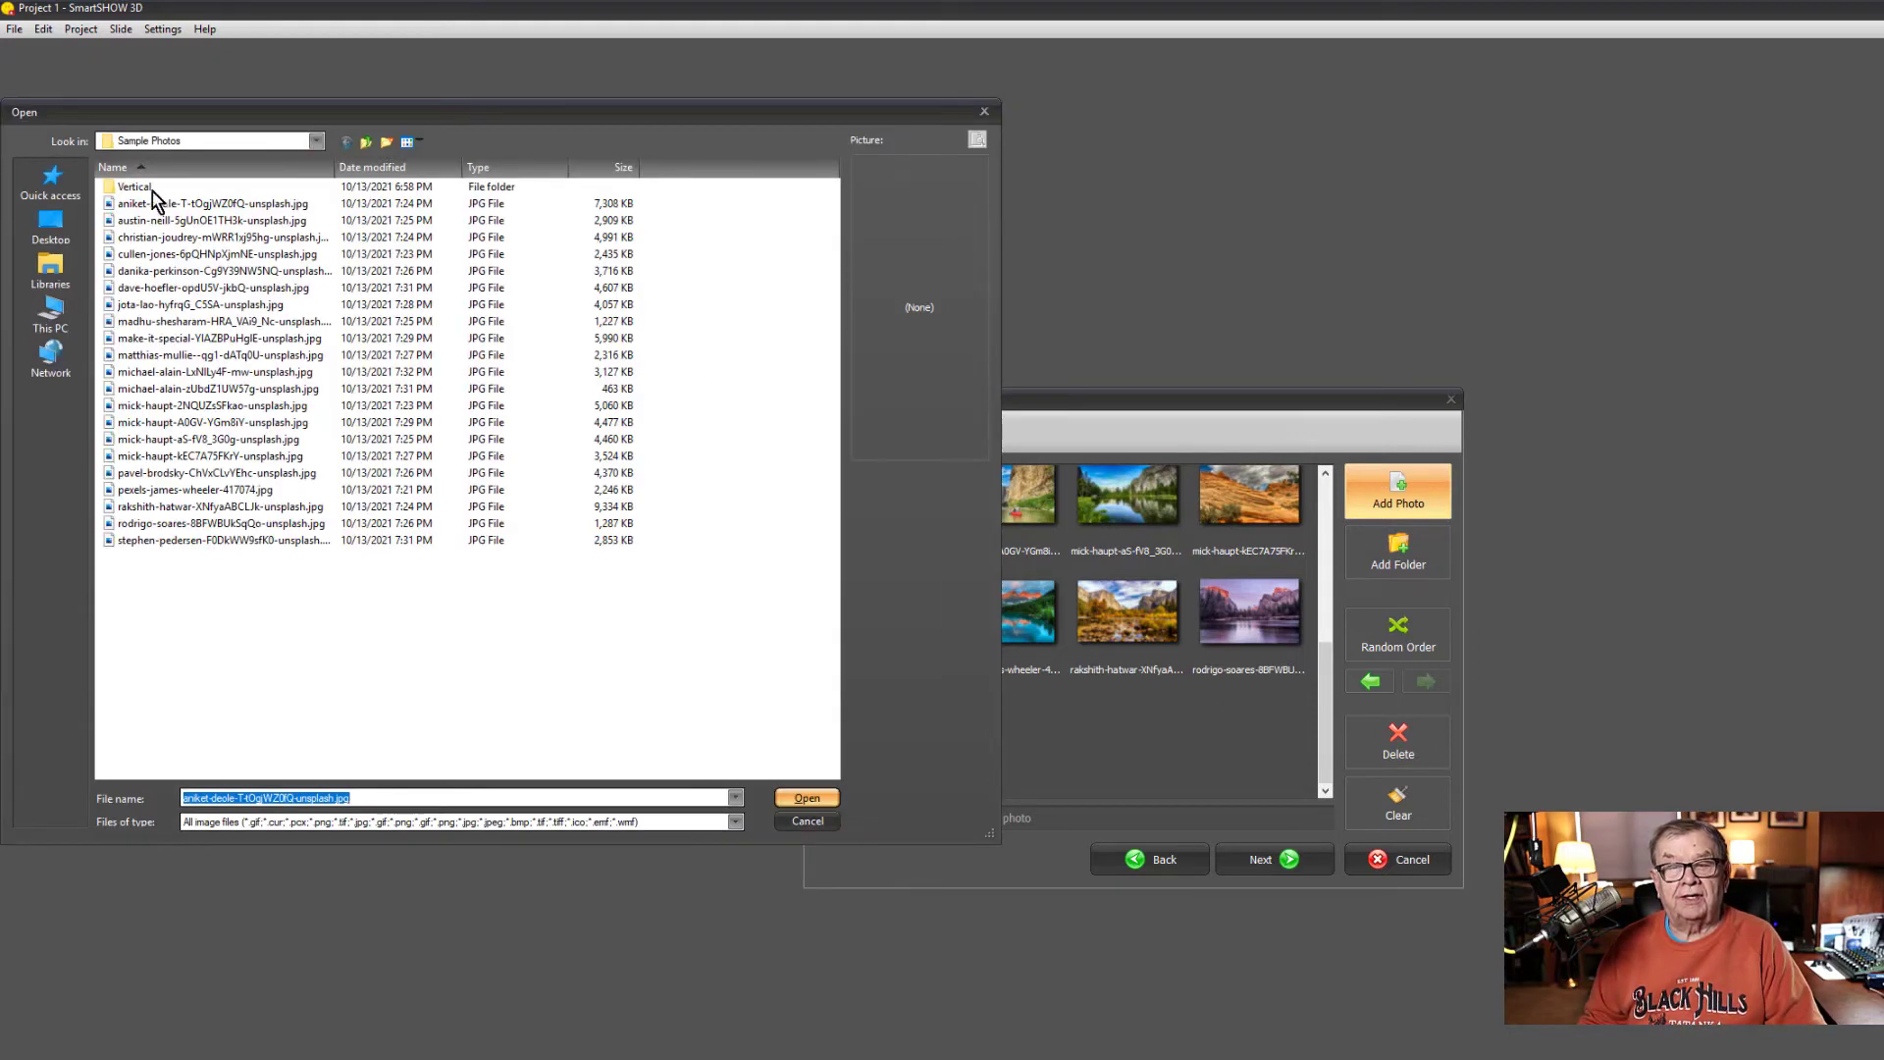
{"action": "left_click", "coordinate": [116, 190]}
{"action": "double_click", "coordinate": [116, 191]}
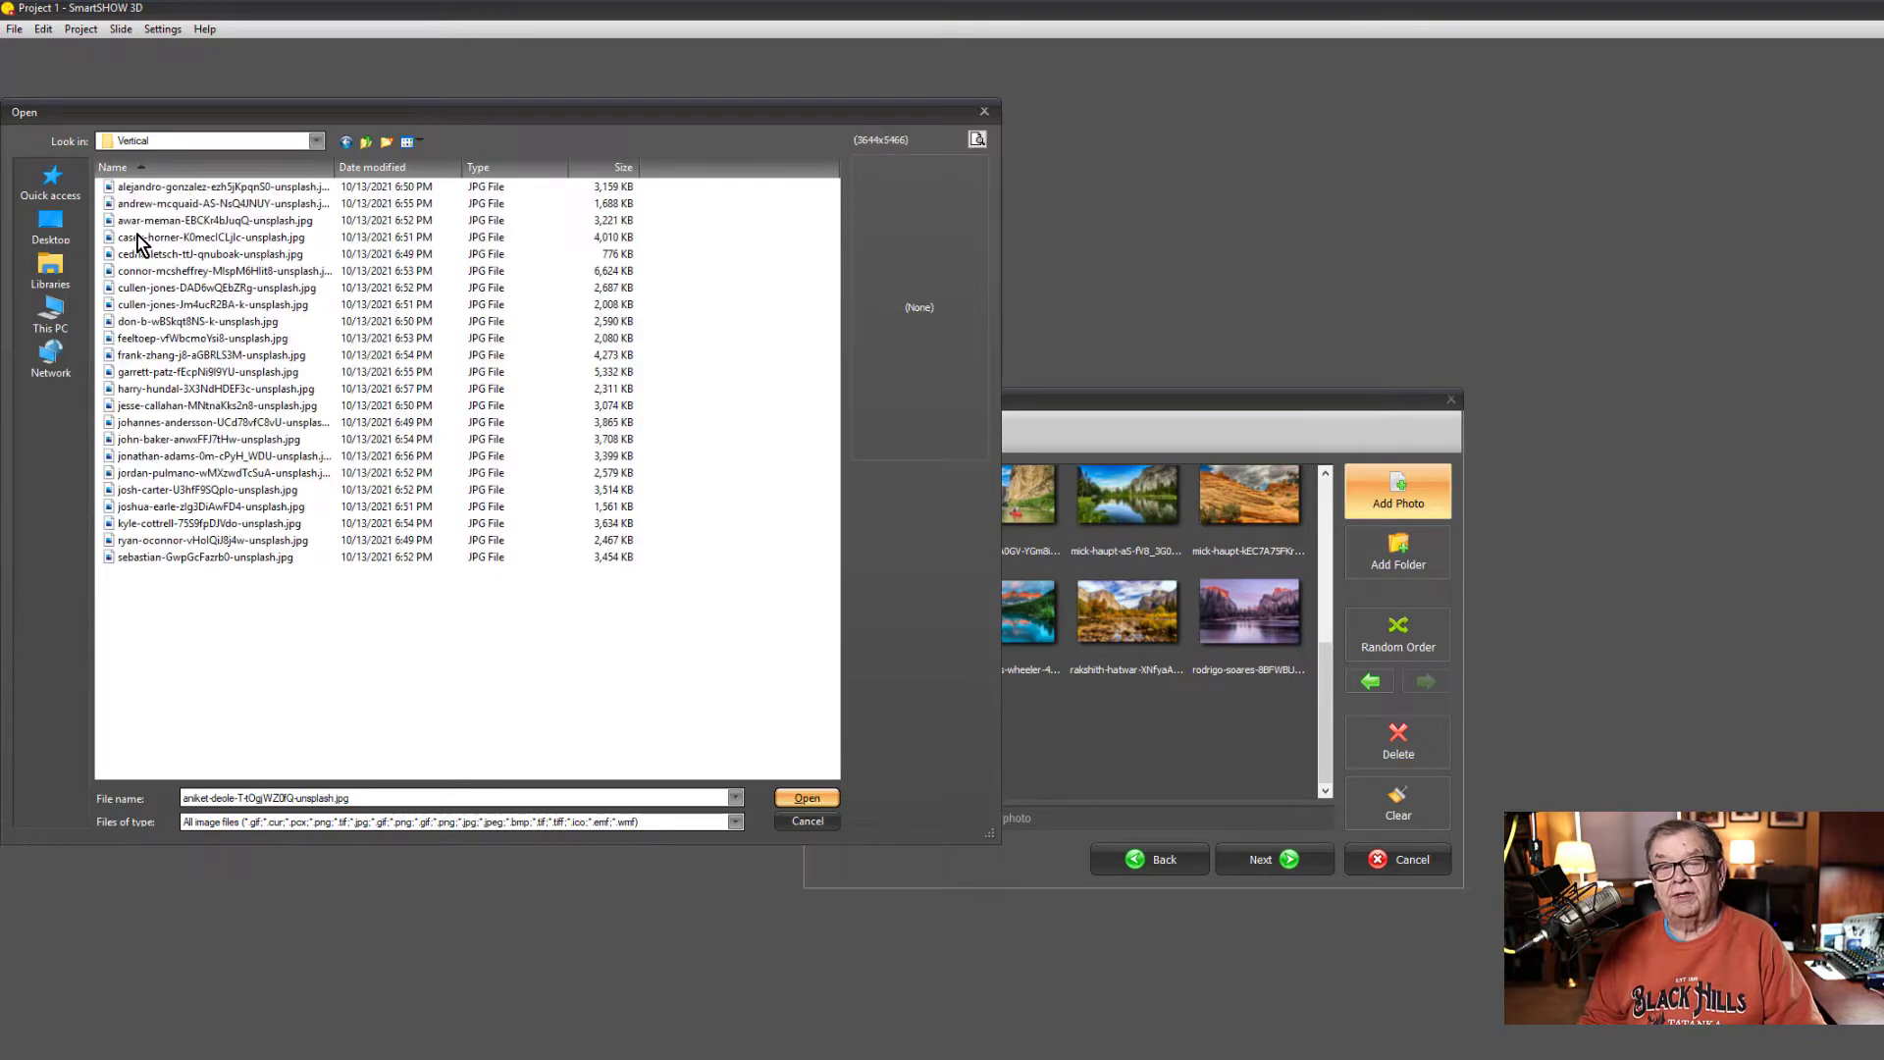
{"action": "left_click", "coordinate": [139, 239]}
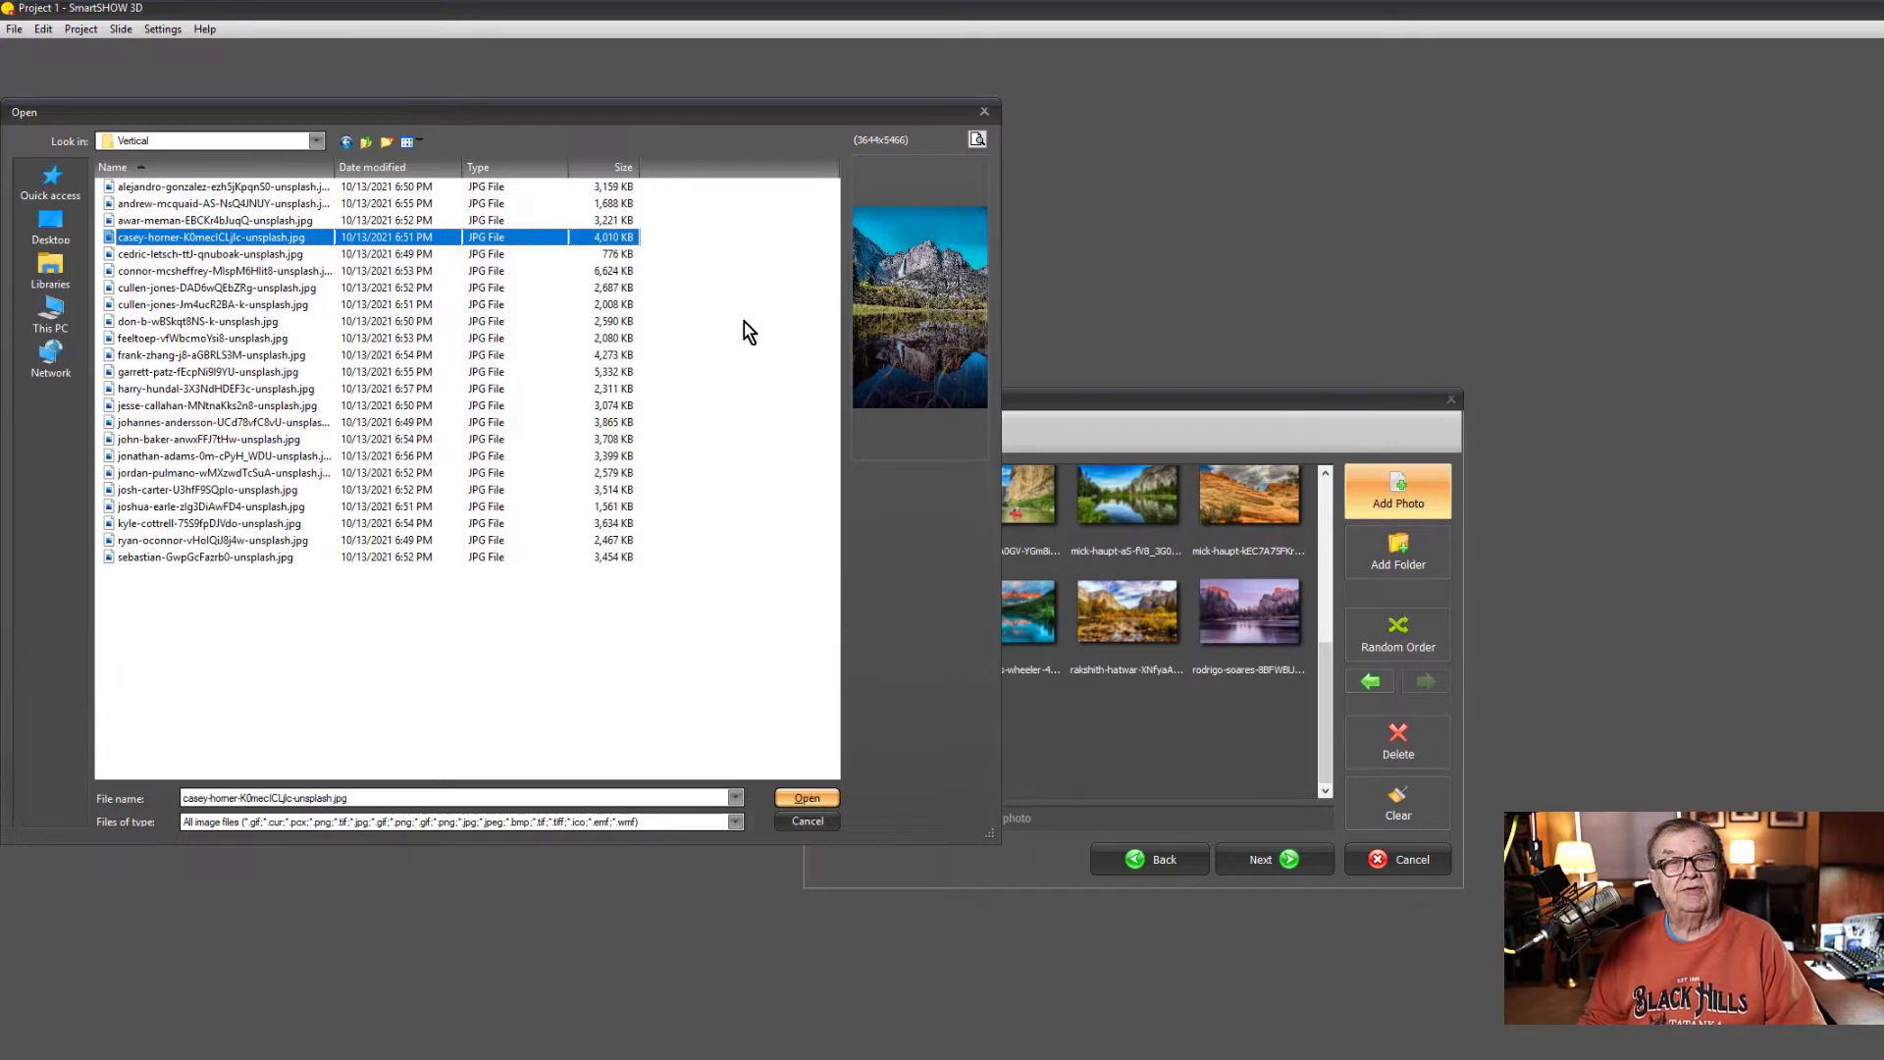
{"action": "left_click", "coordinate": [807, 795]}
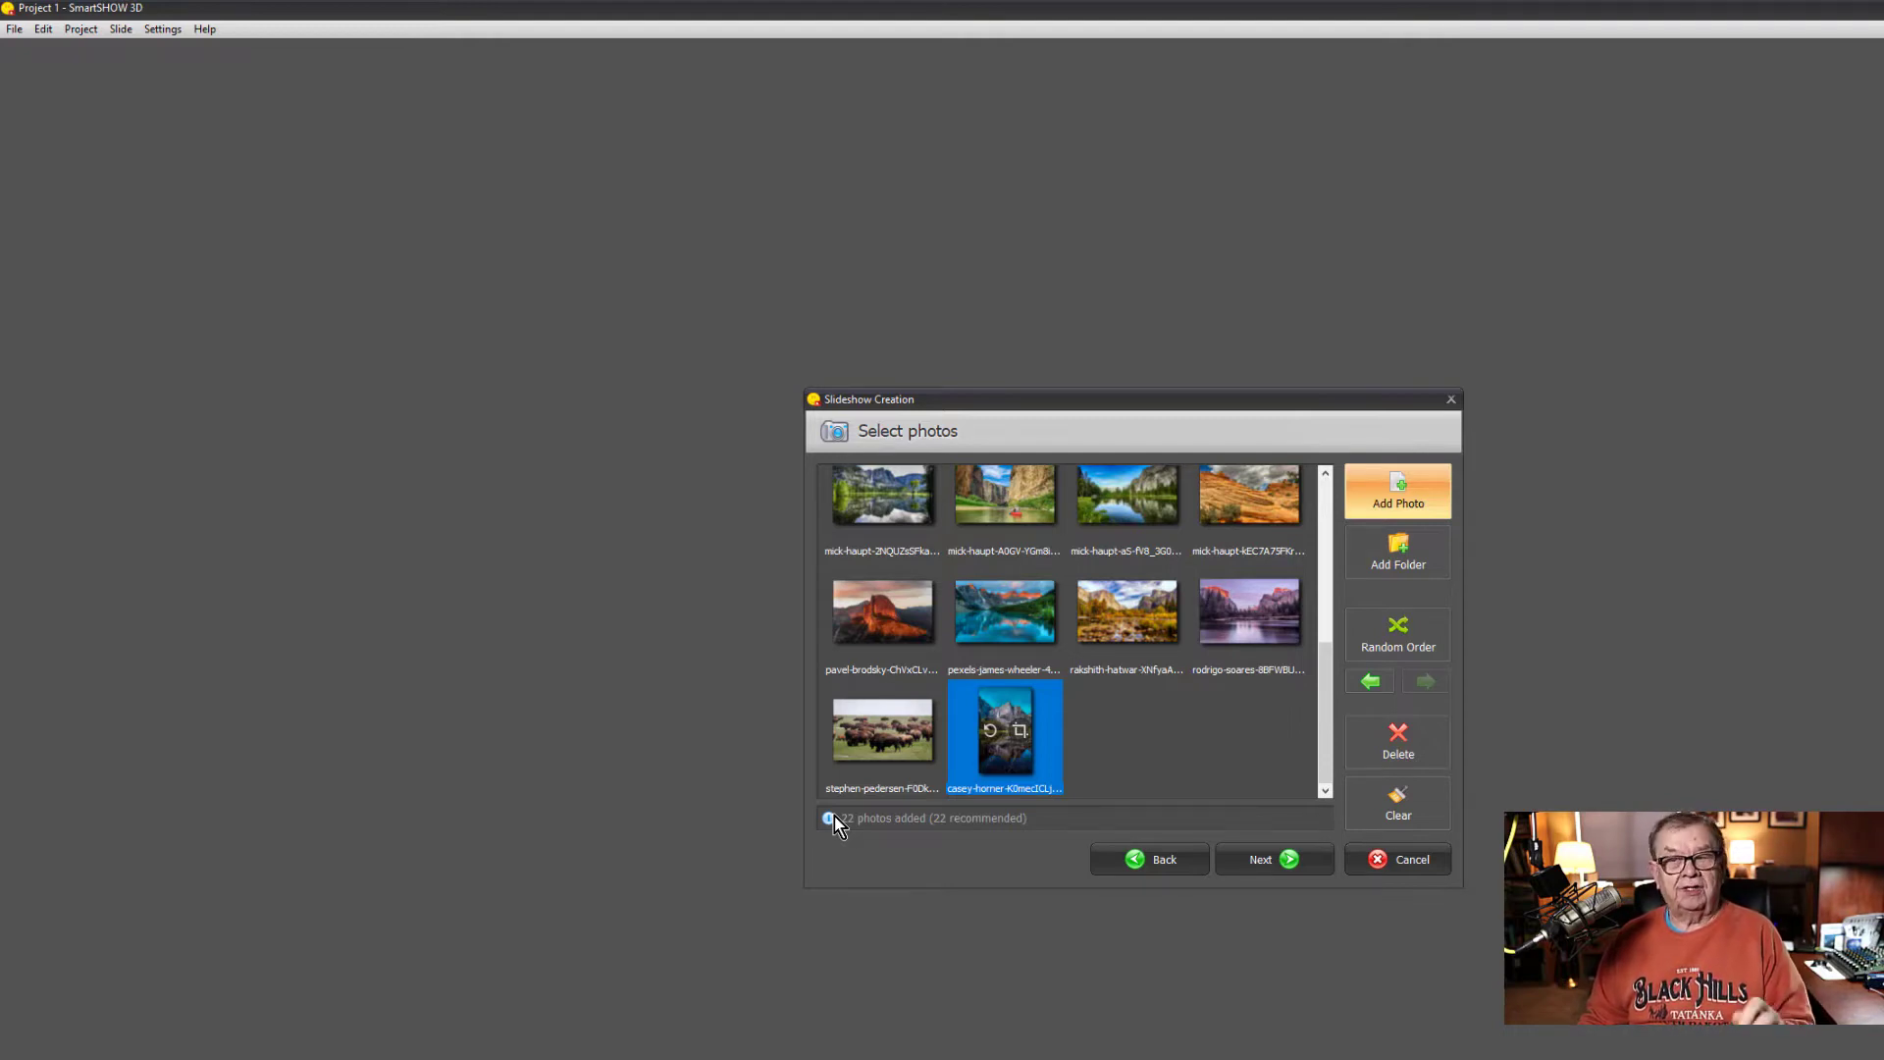
{"action": "left_click", "coordinate": [1257, 860]}
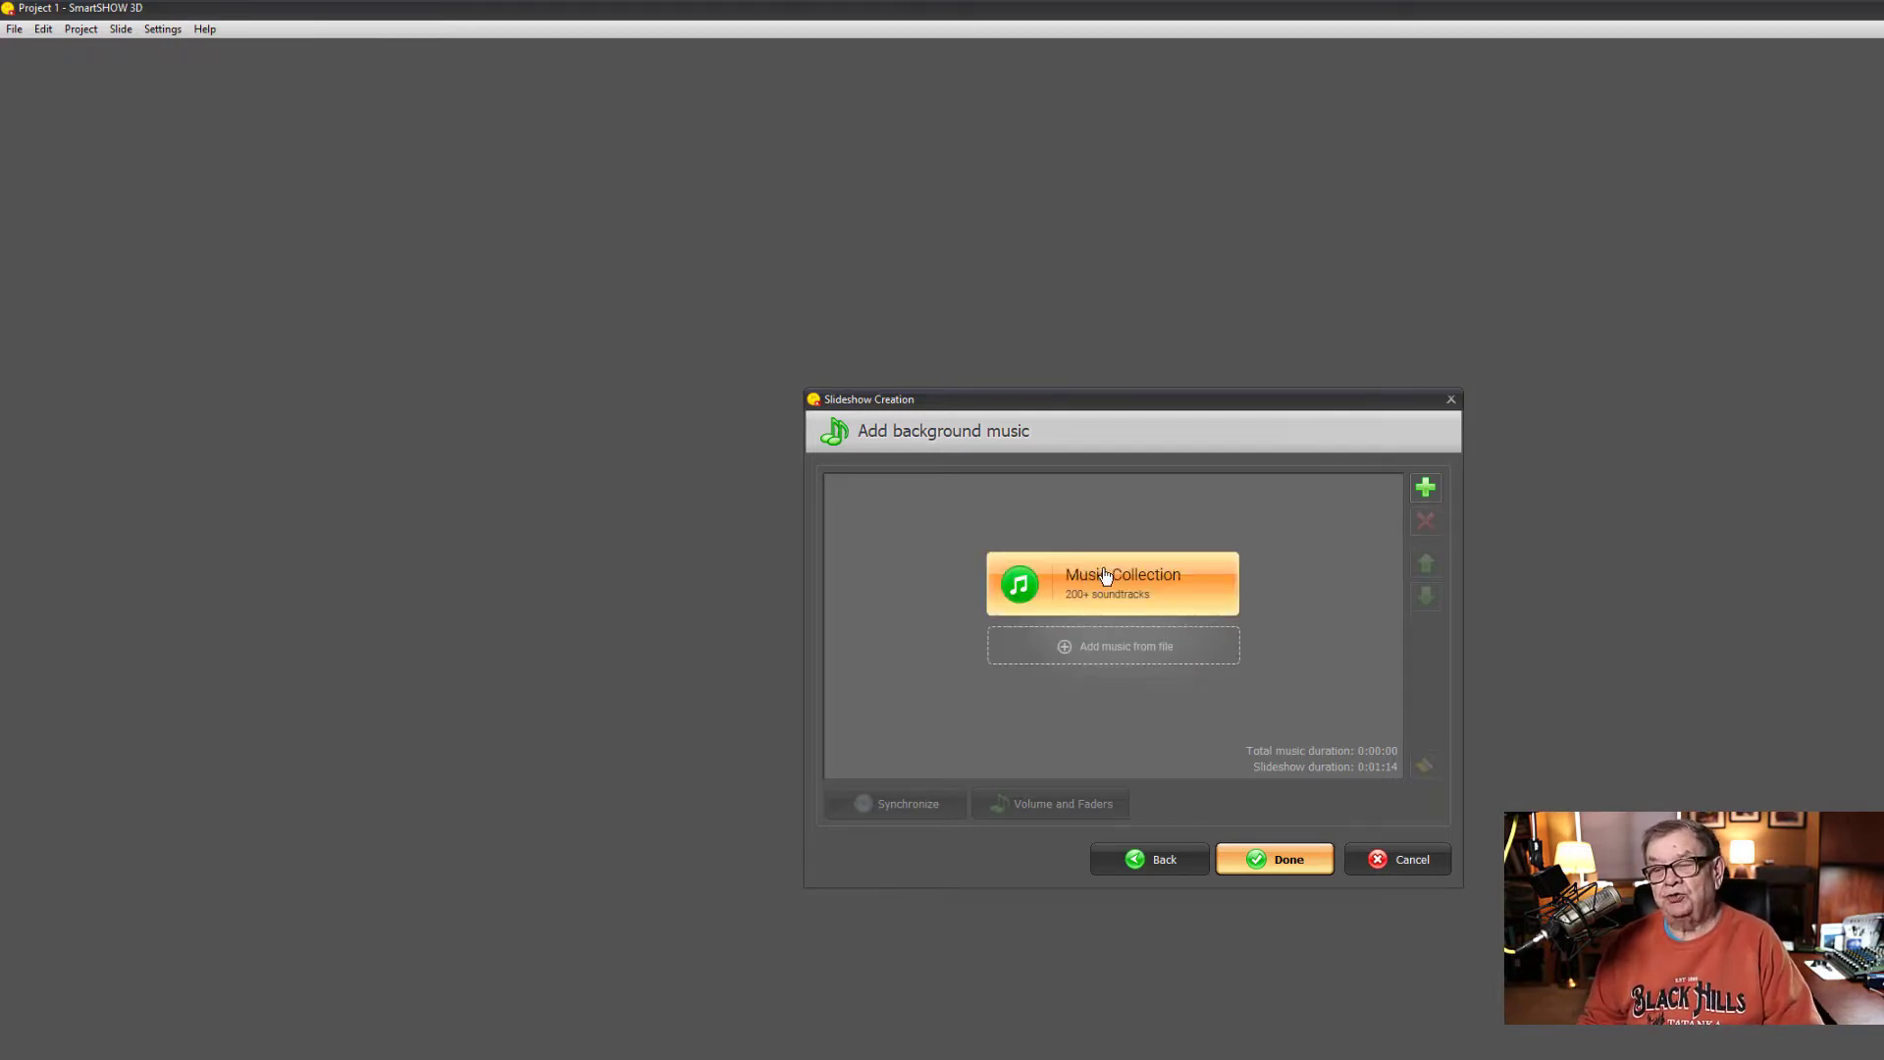
- Listen to Fog On The River in the Music Collection and add it to the slideshow as background music
{"action": "left_click", "coordinate": [1041, 594]}
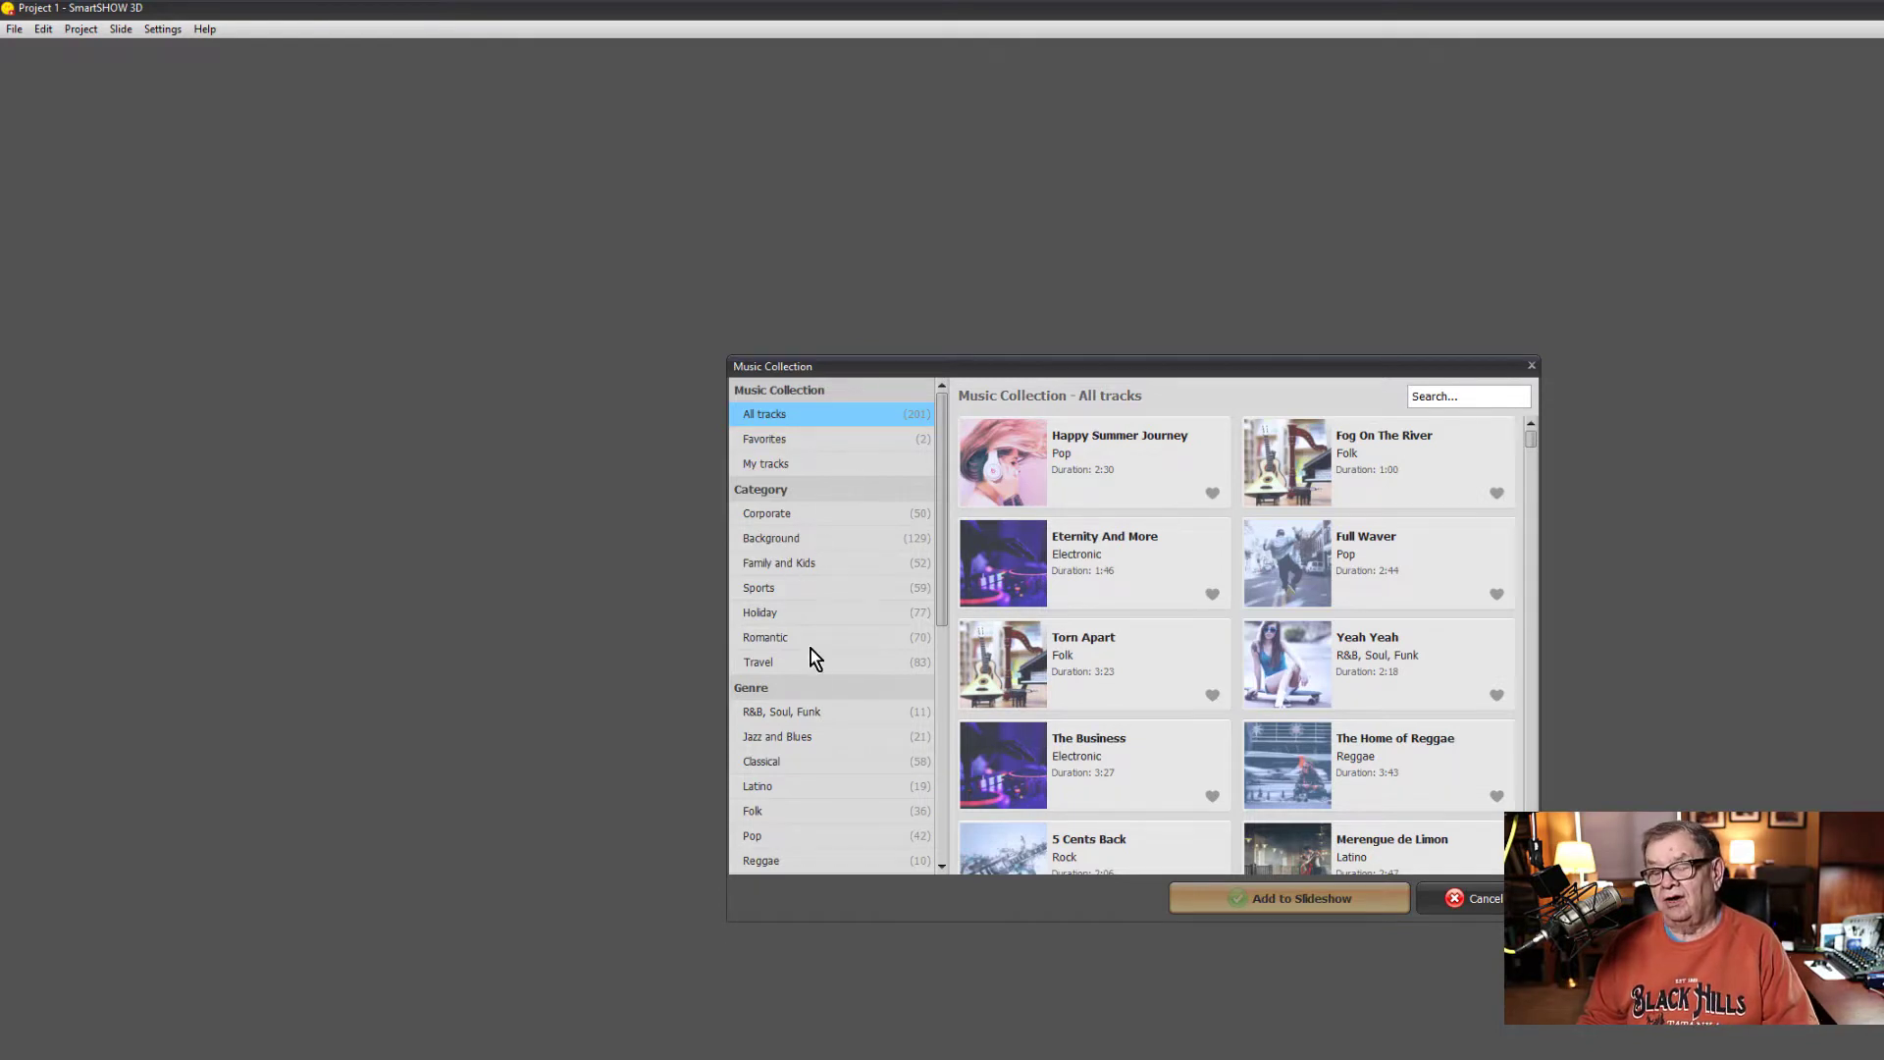
{"action": "scroll", "coordinate": [836, 732], "scroll_direction": "down", "scroll_amount": 3}
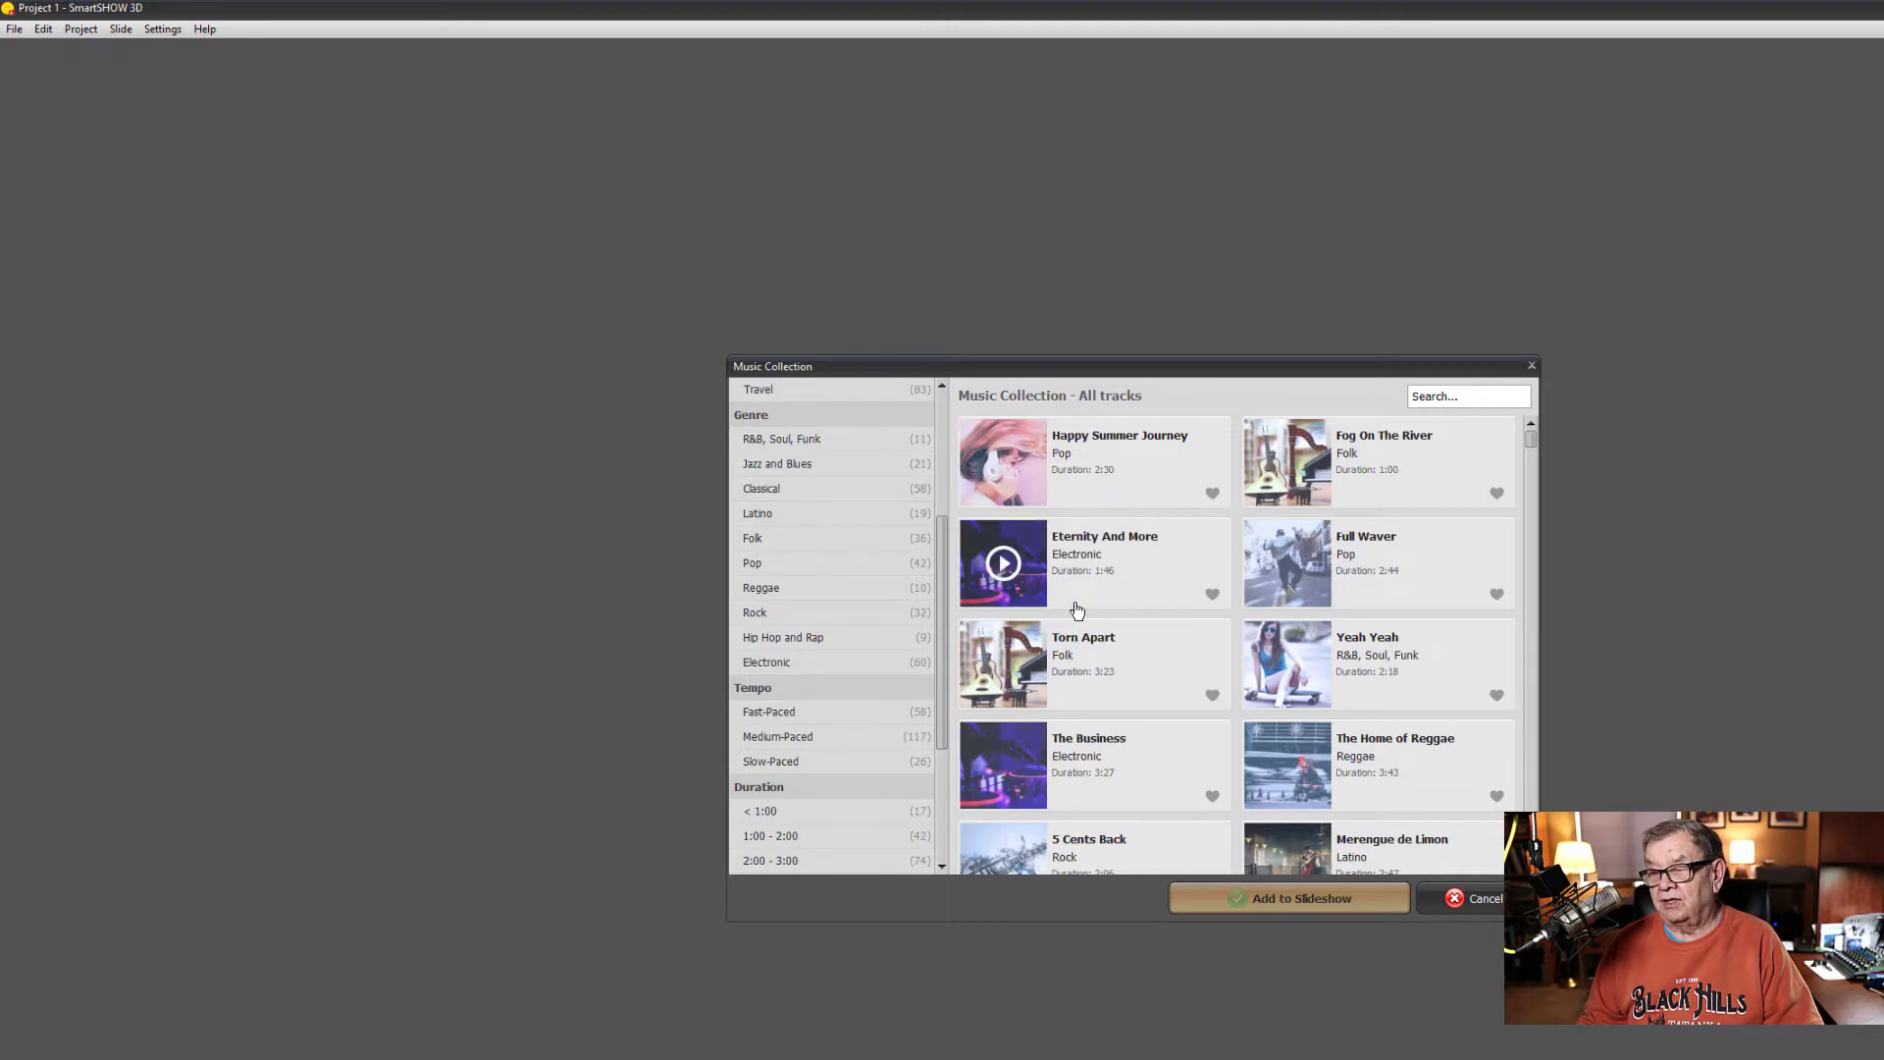
{"action": "left_click", "coordinate": [1283, 462]}
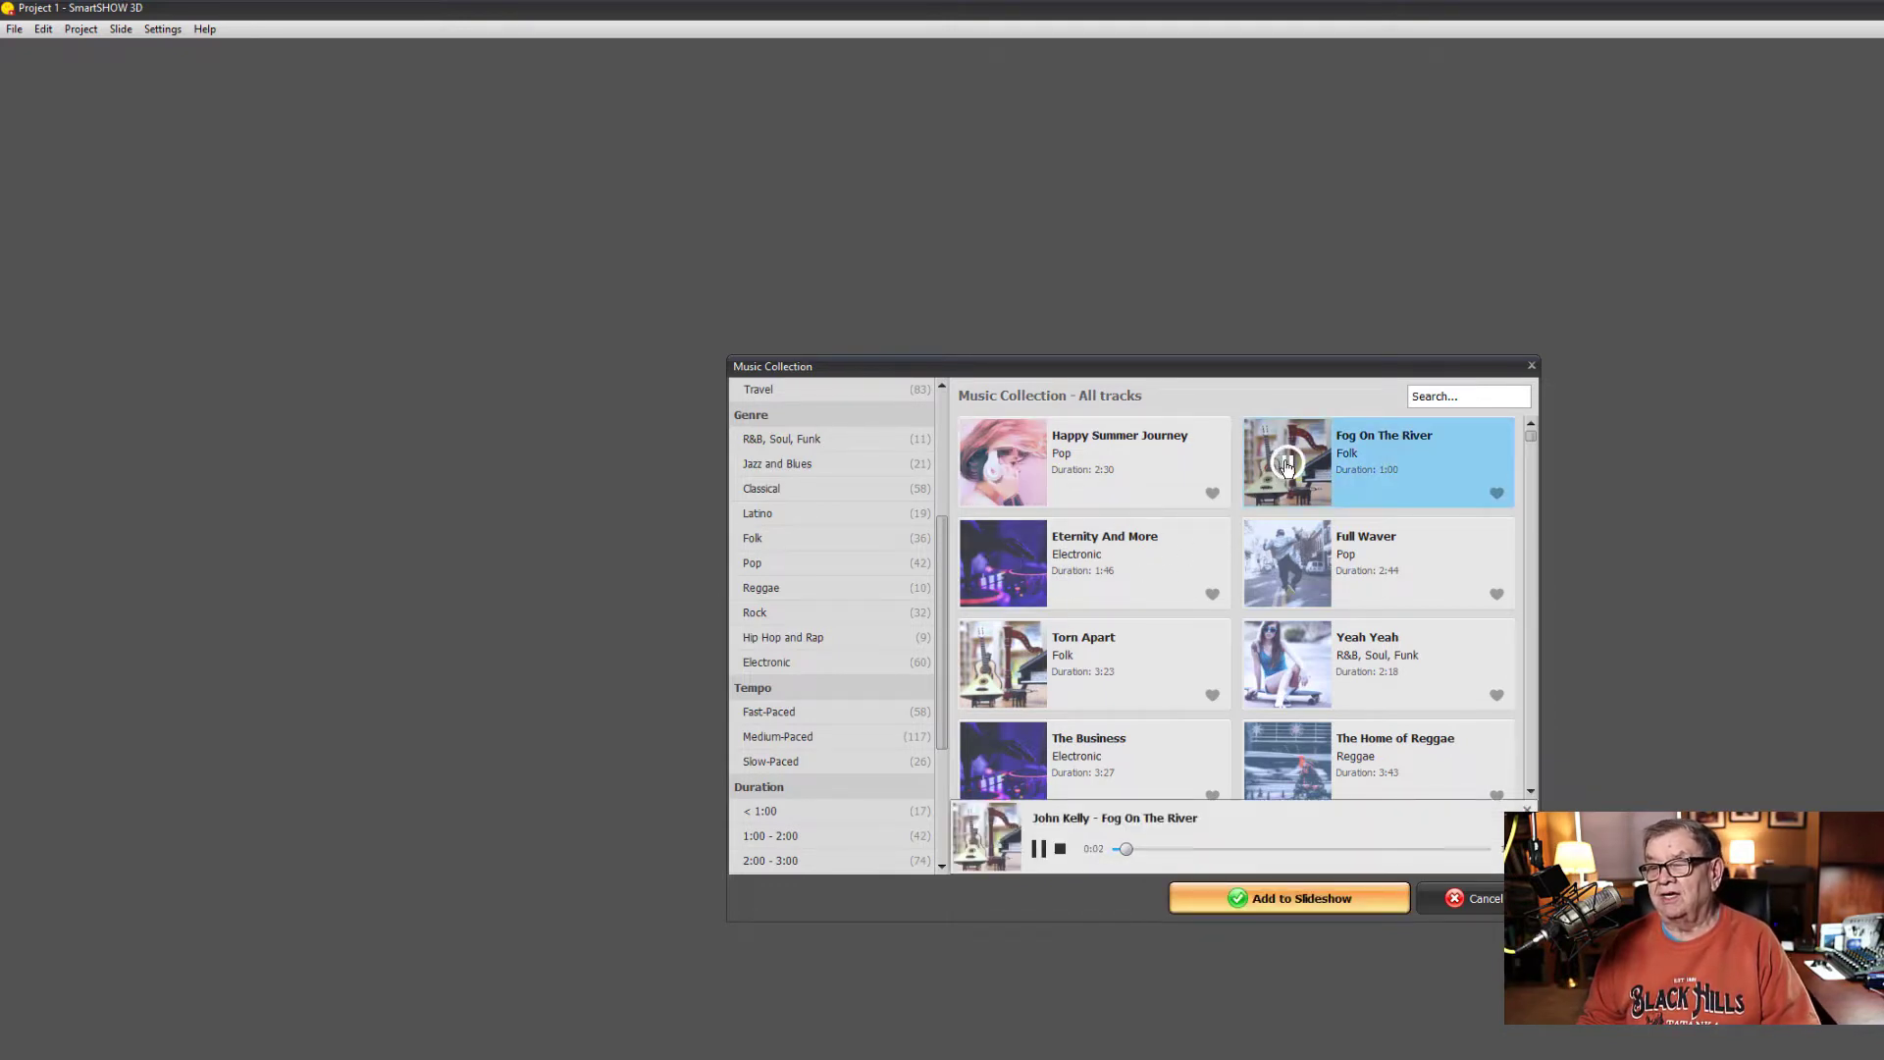
{"action": "left_click", "coordinate": [1286, 464]}
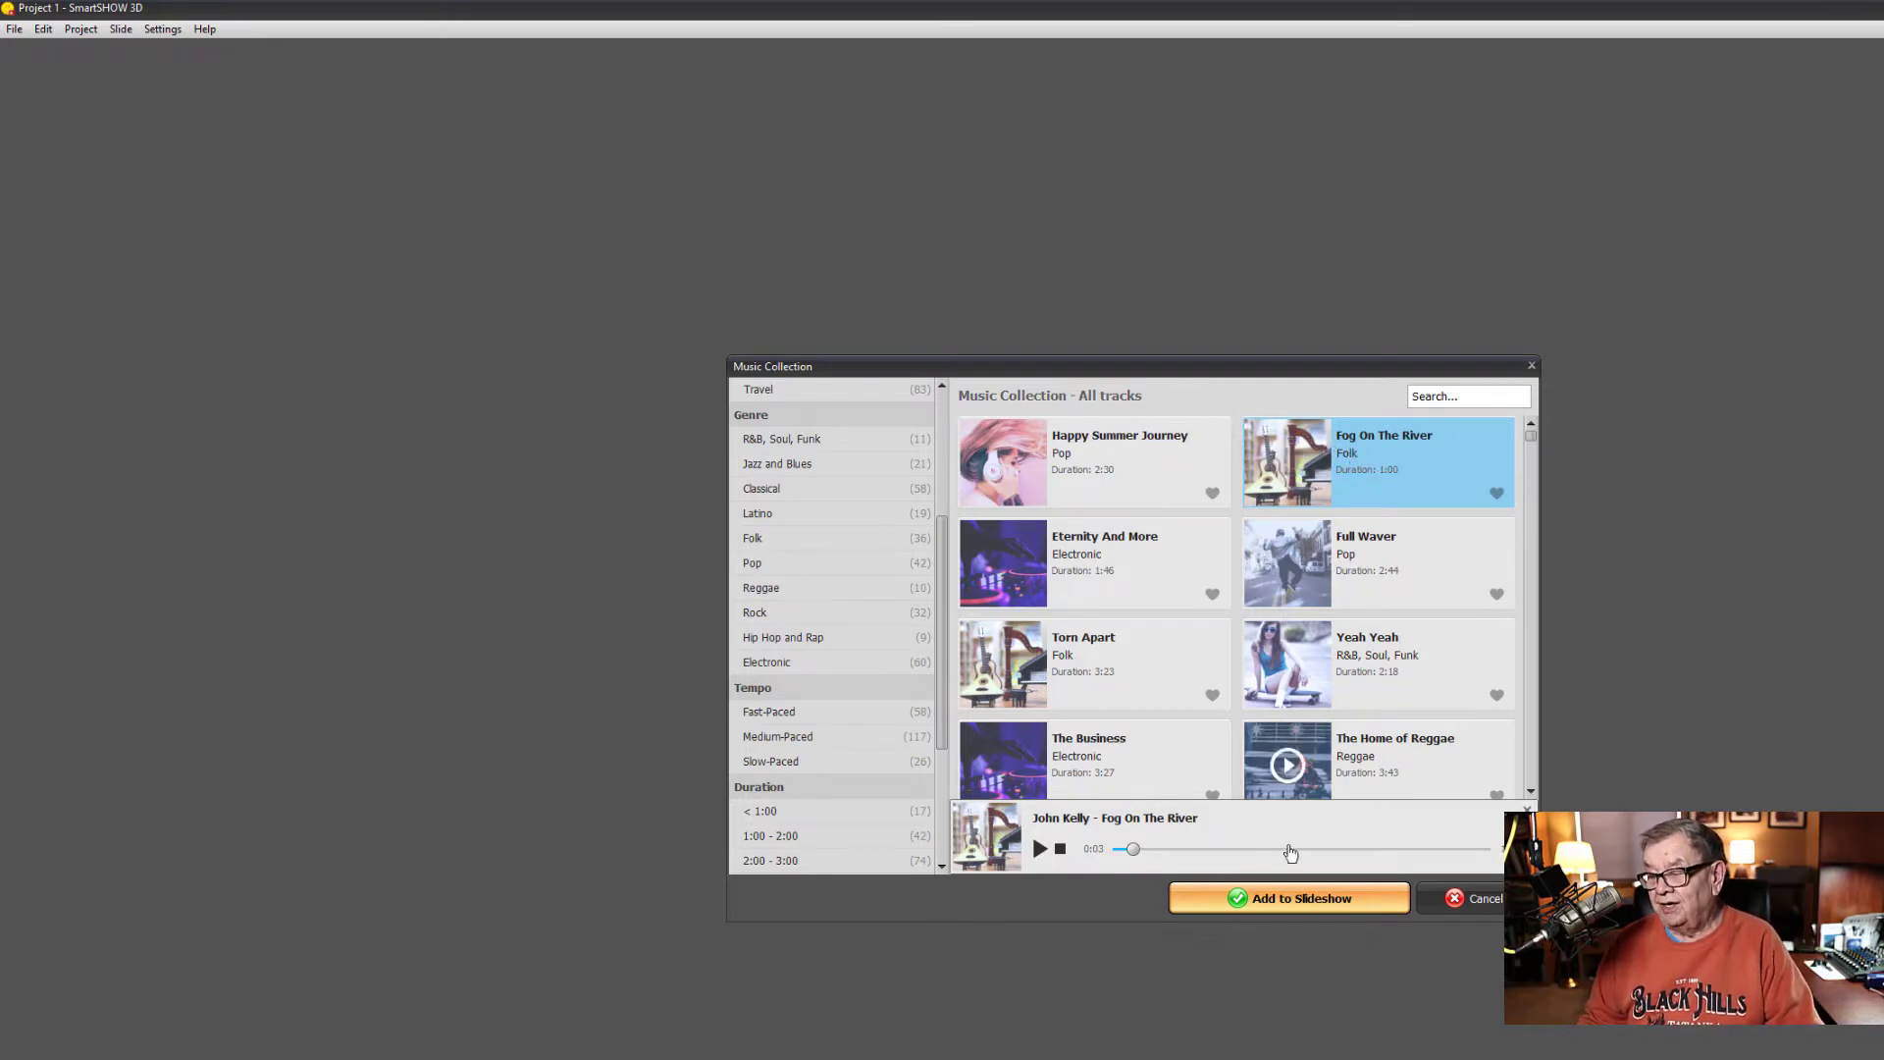
{"action": "left_click", "coordinate": [1306, 899]}
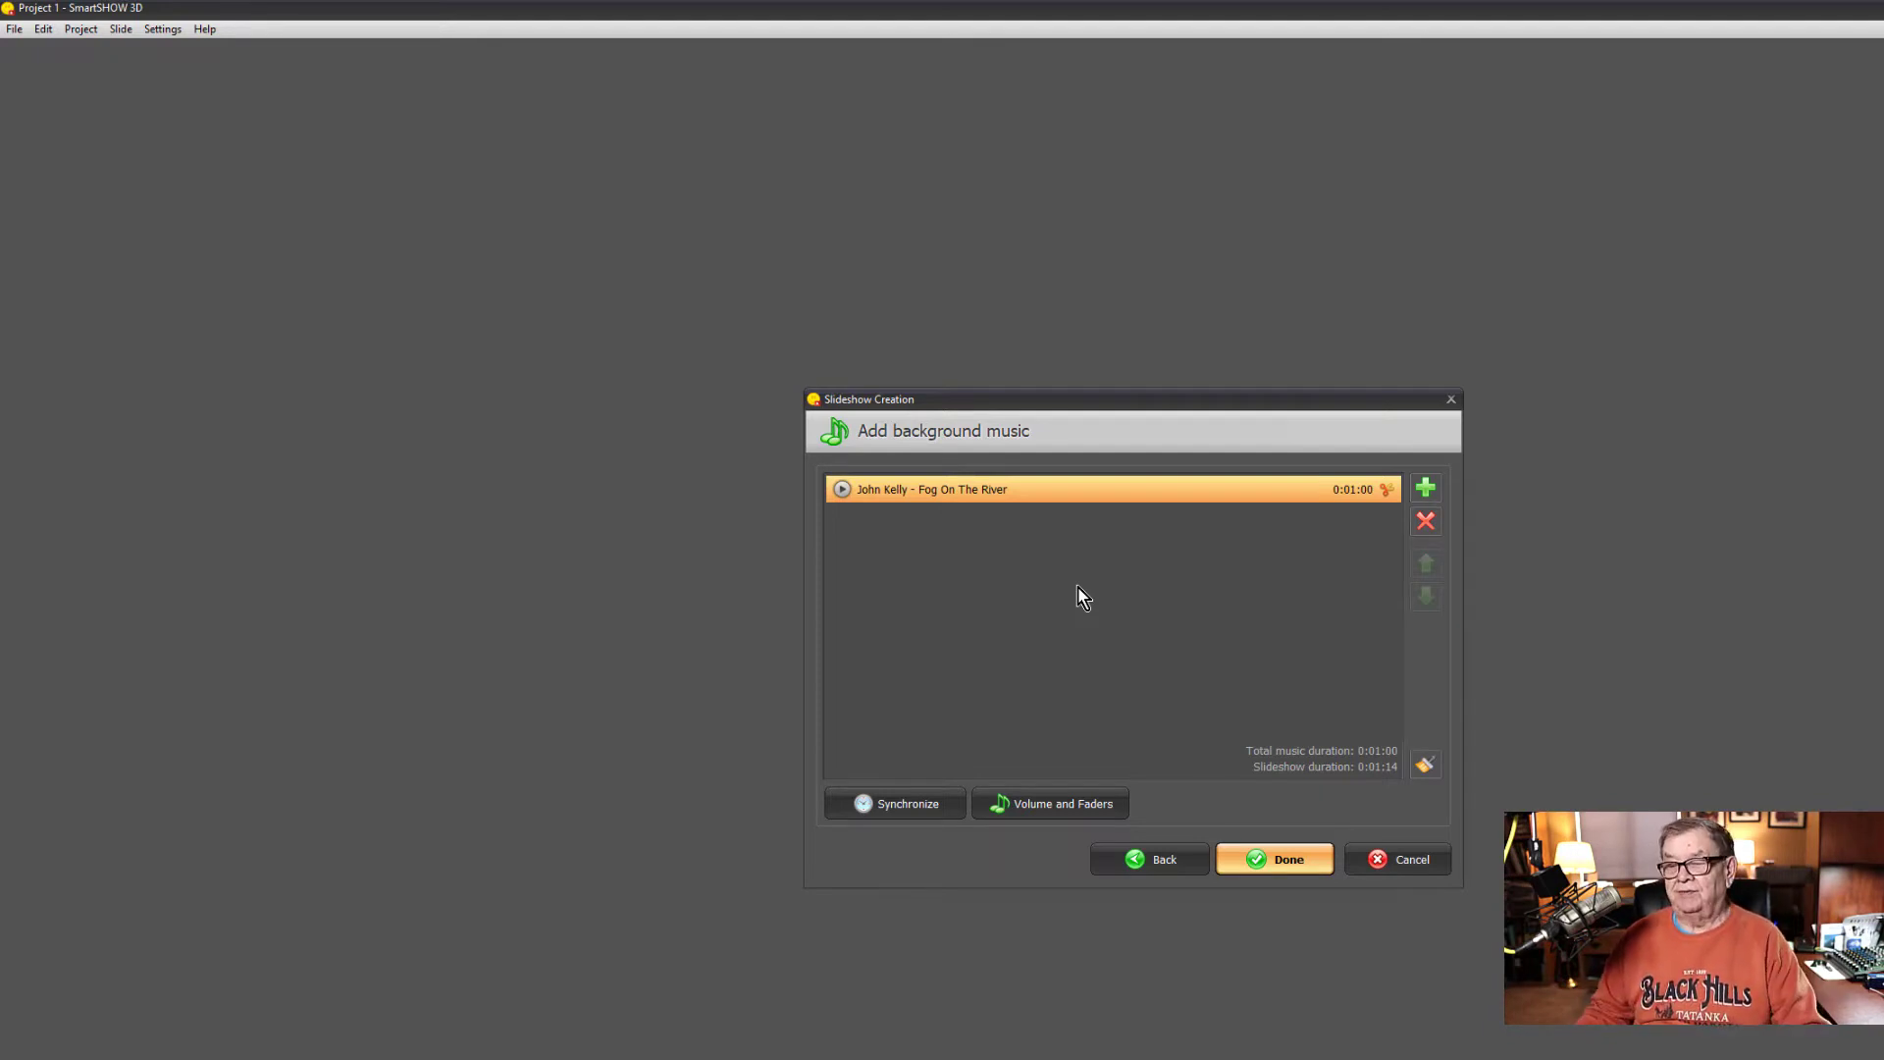
- Finish the slideshow creation wizard and briefly preview the Best Travel Photos opening slide
{"action": "left_click", "coordinate": [1273, 862]}
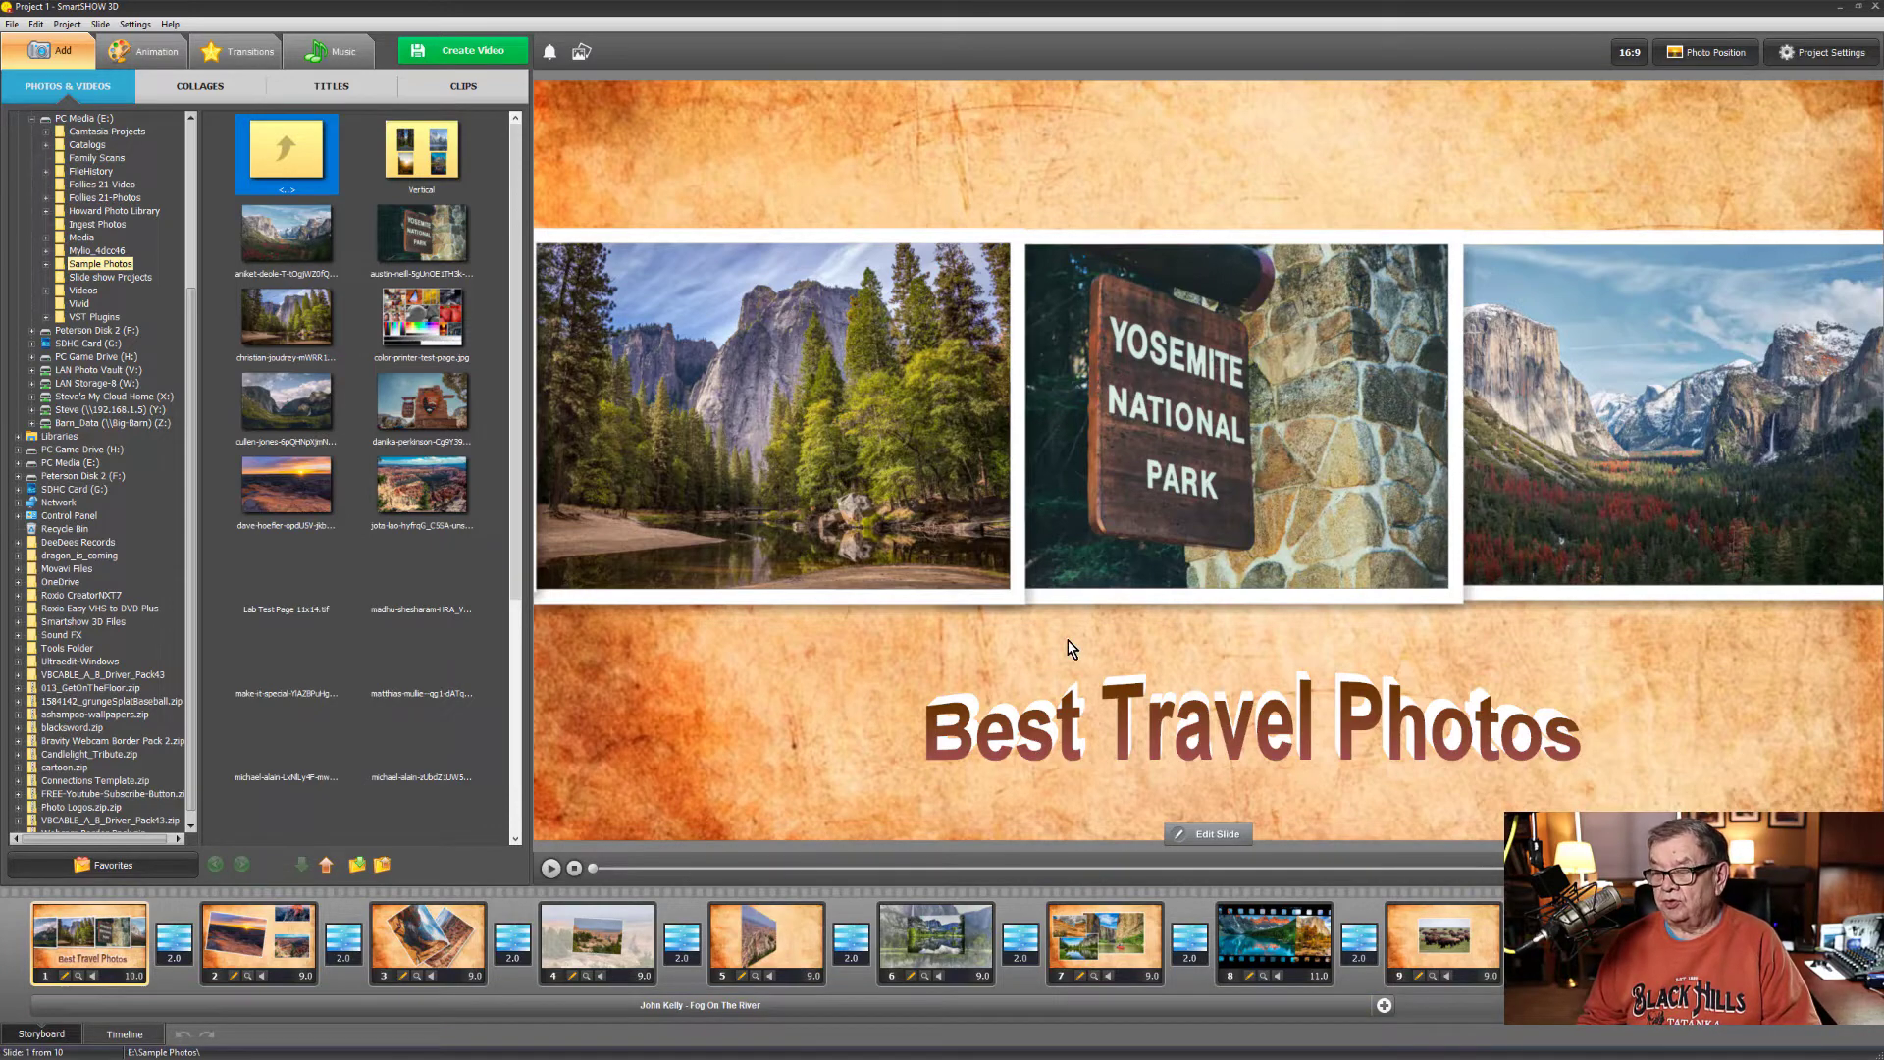
{"action": "left_click", "coordinate": [551, 872]}
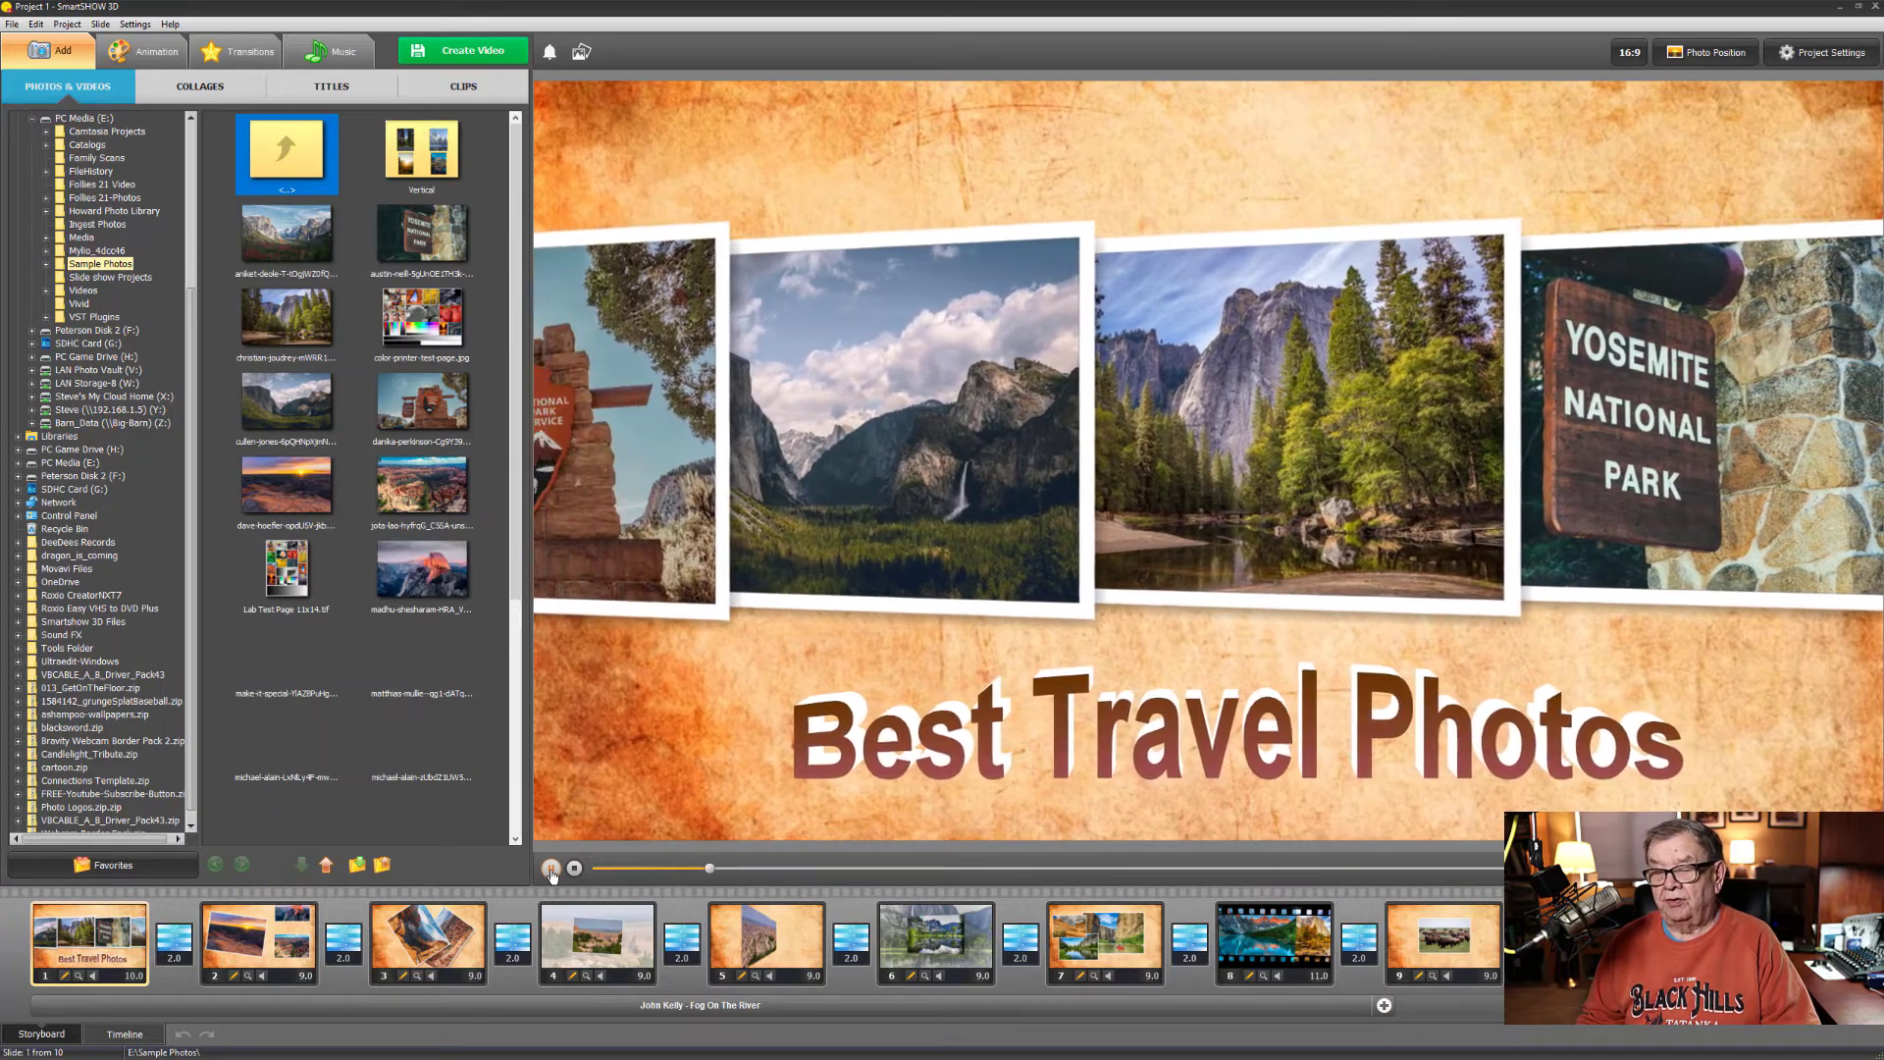
{"action": "left_click", "coordinate": [550, 870]}
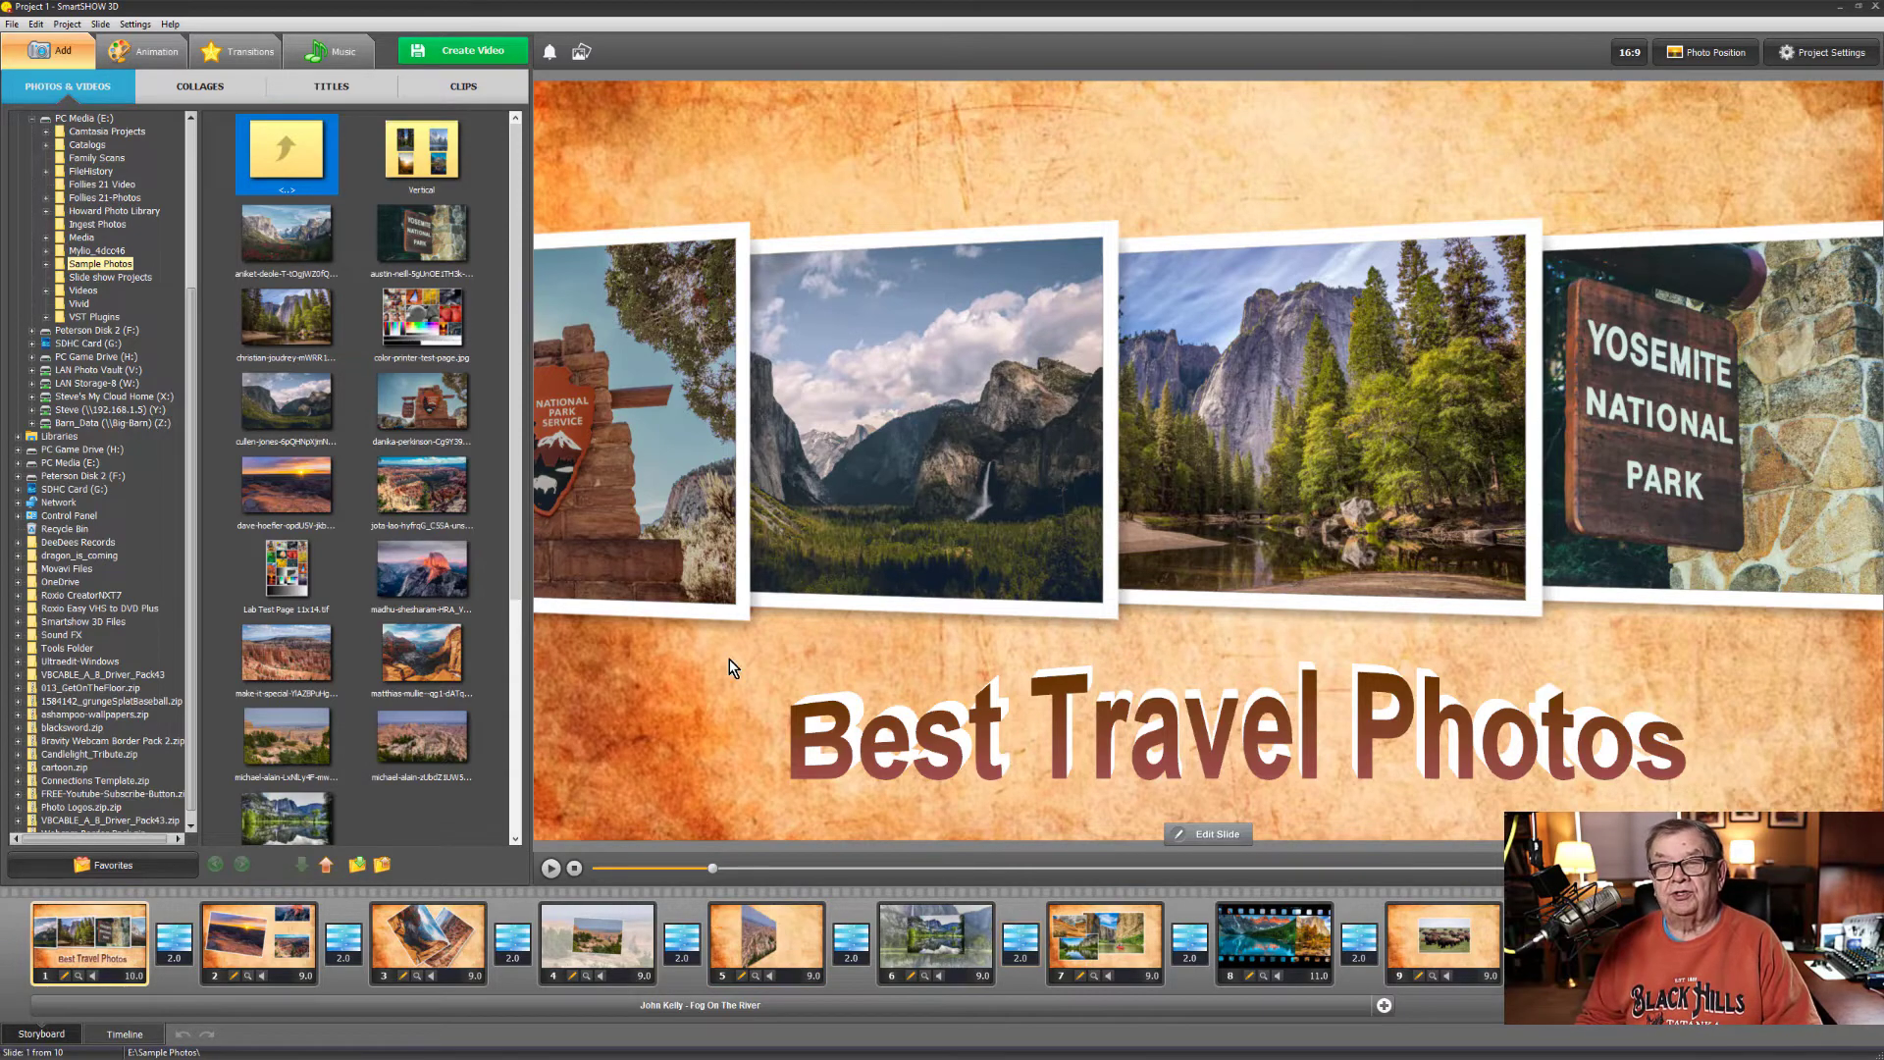
- Set up the export of the slideshow as an HD video with the Smooth video option enabled
{"action": "left_click", "coordinate": [451, 55]}
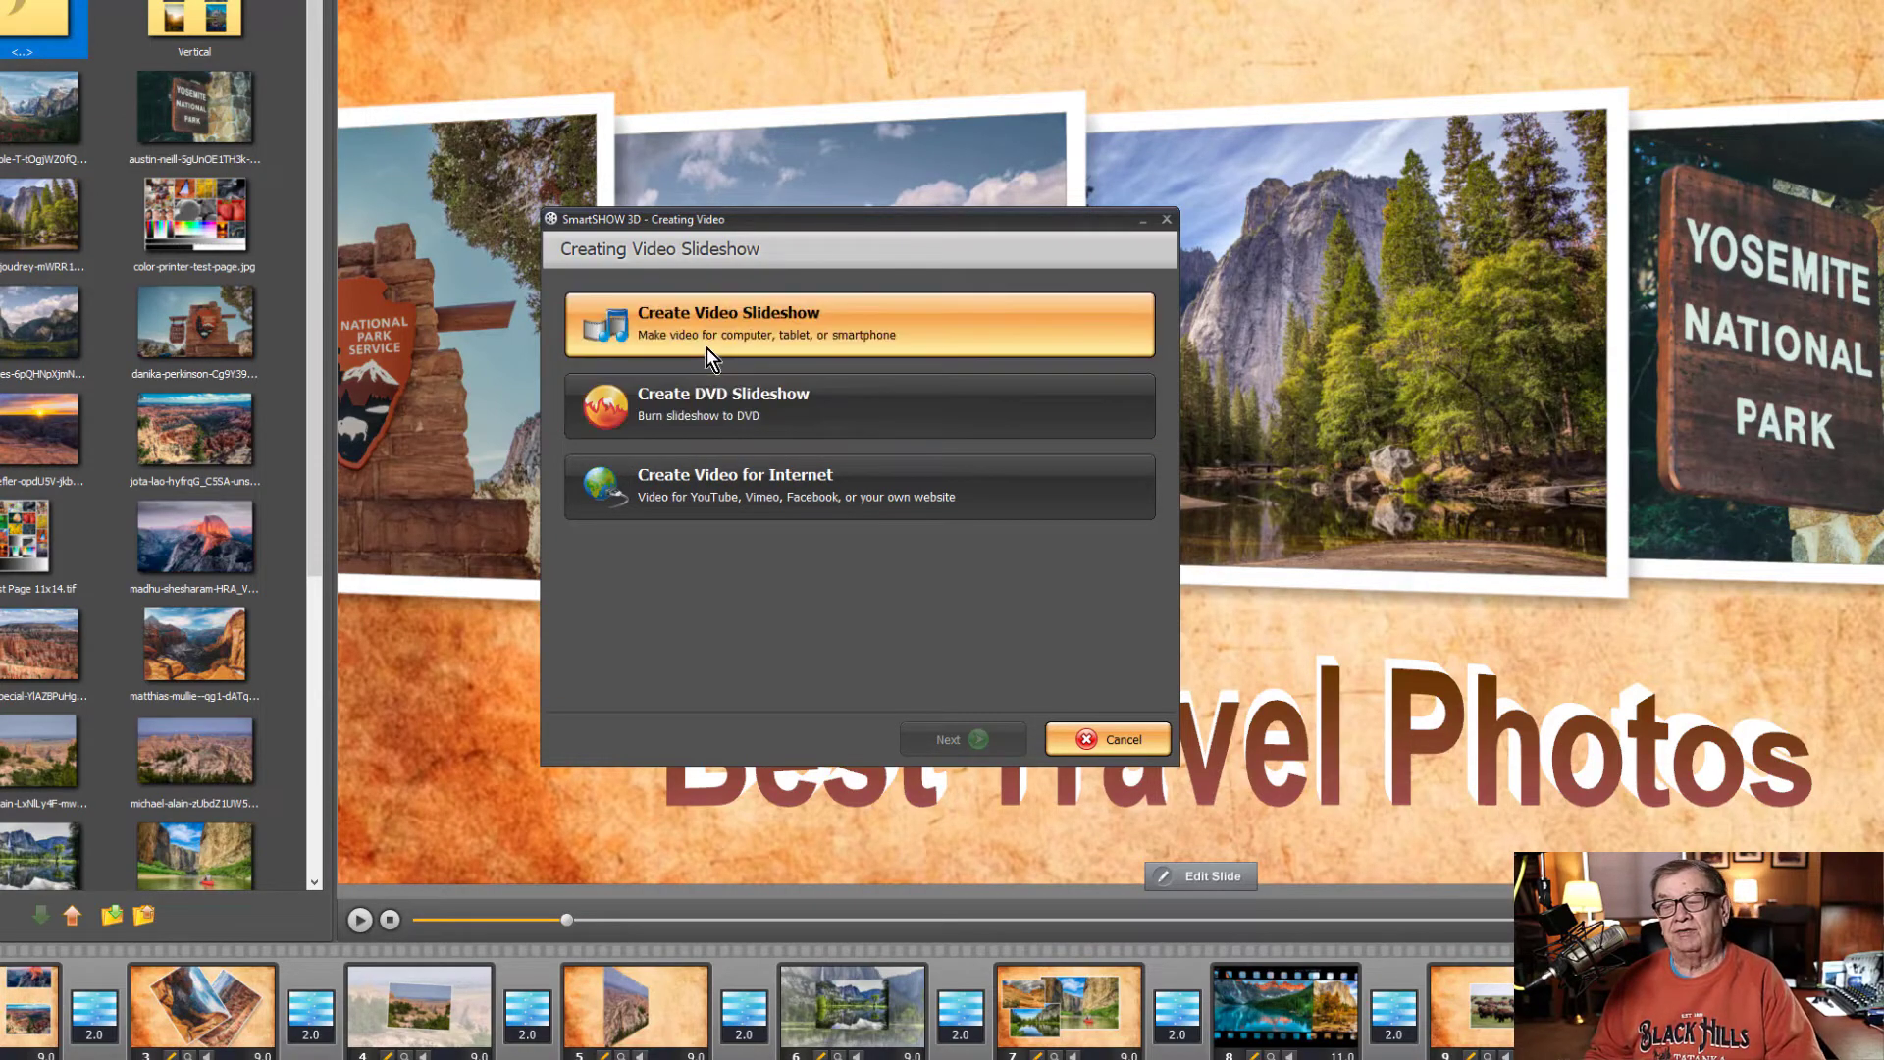
{"action": "left_click", "coordinate": [672, 315]}
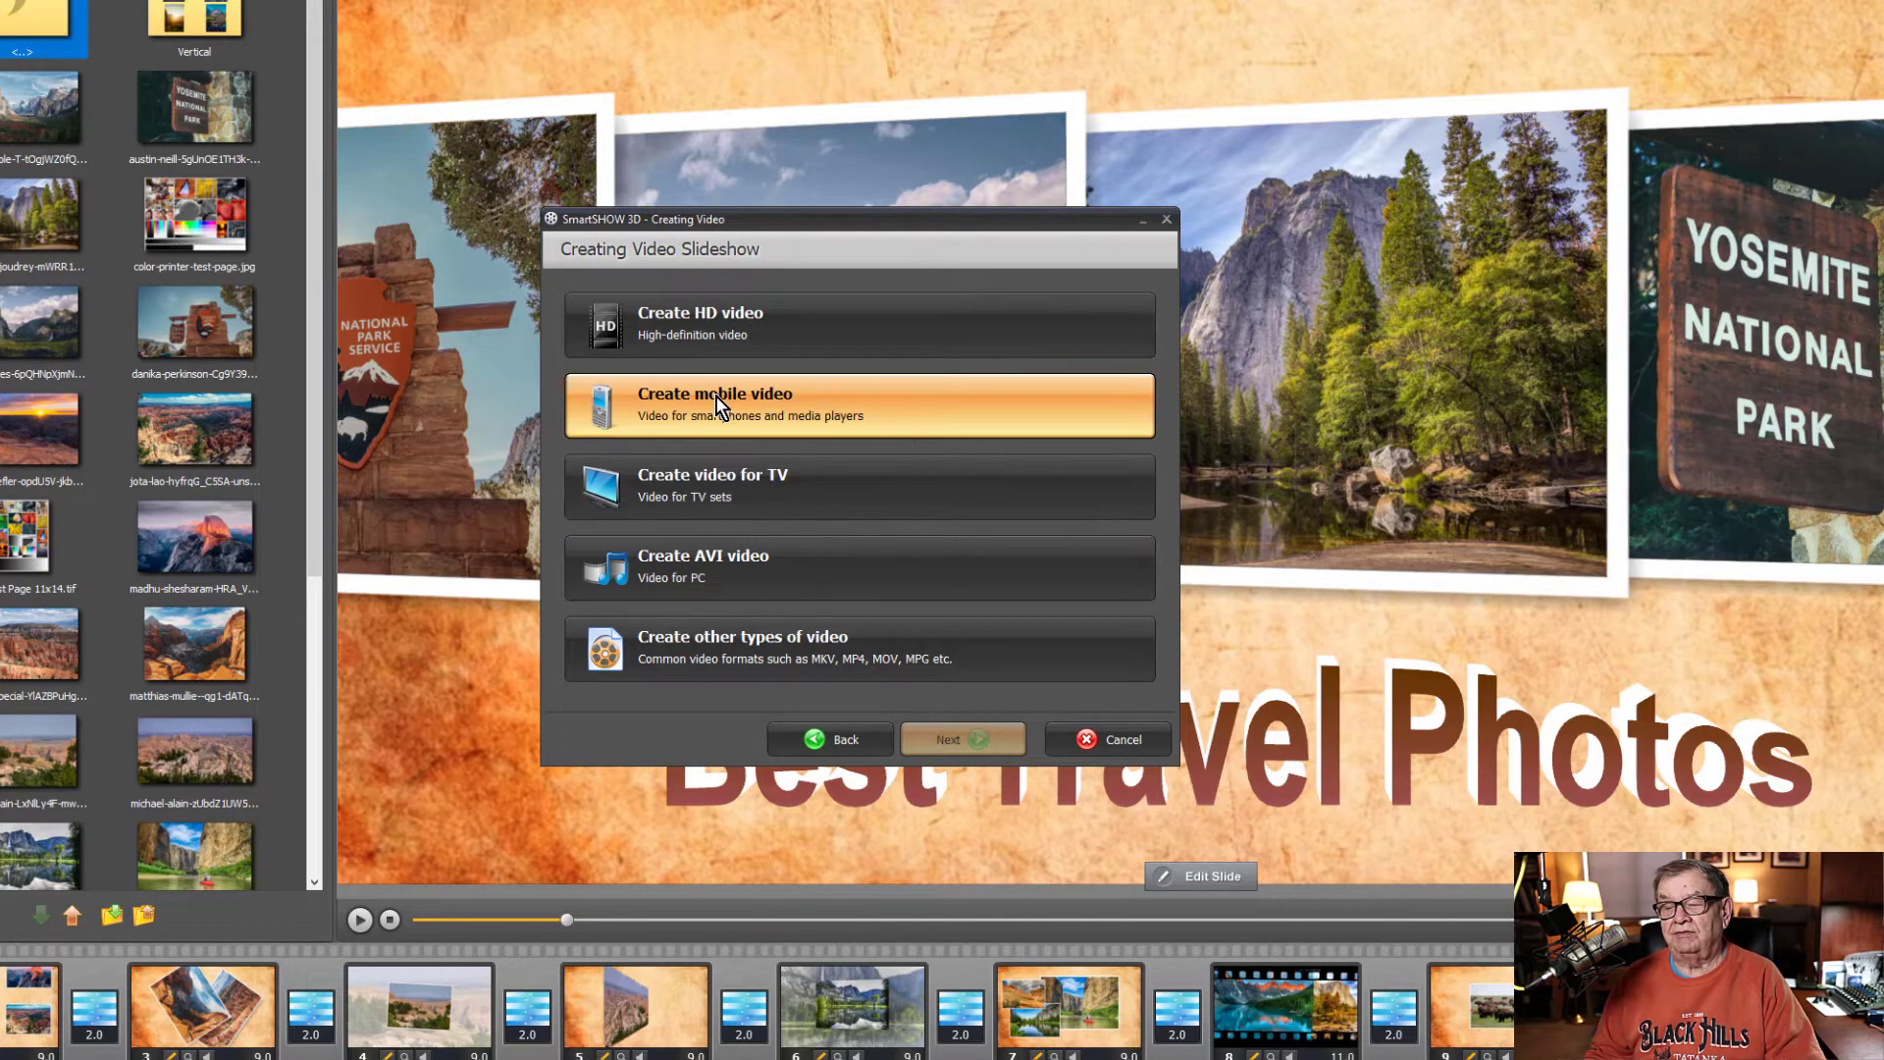
{"action": "left_click", "coordinate": [681, 328]}
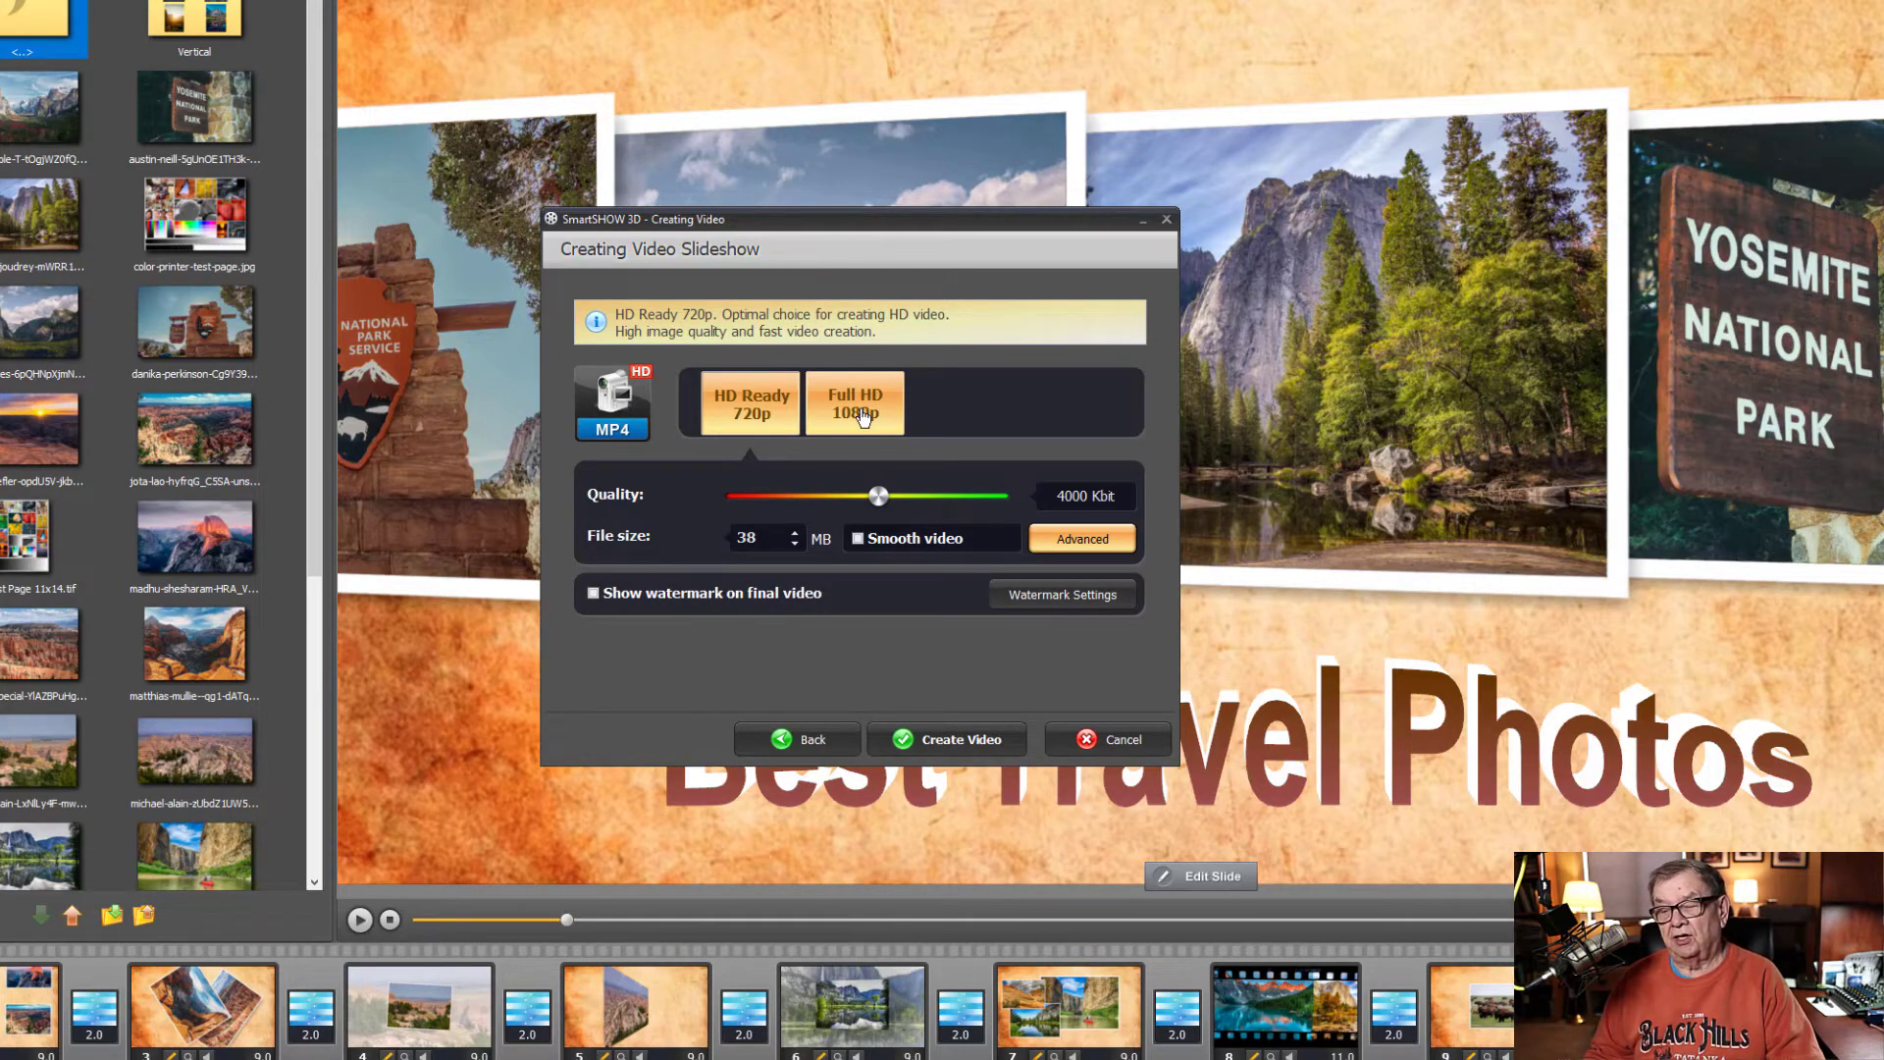
{"action": "left_click", "coordinate": [860, 539]}
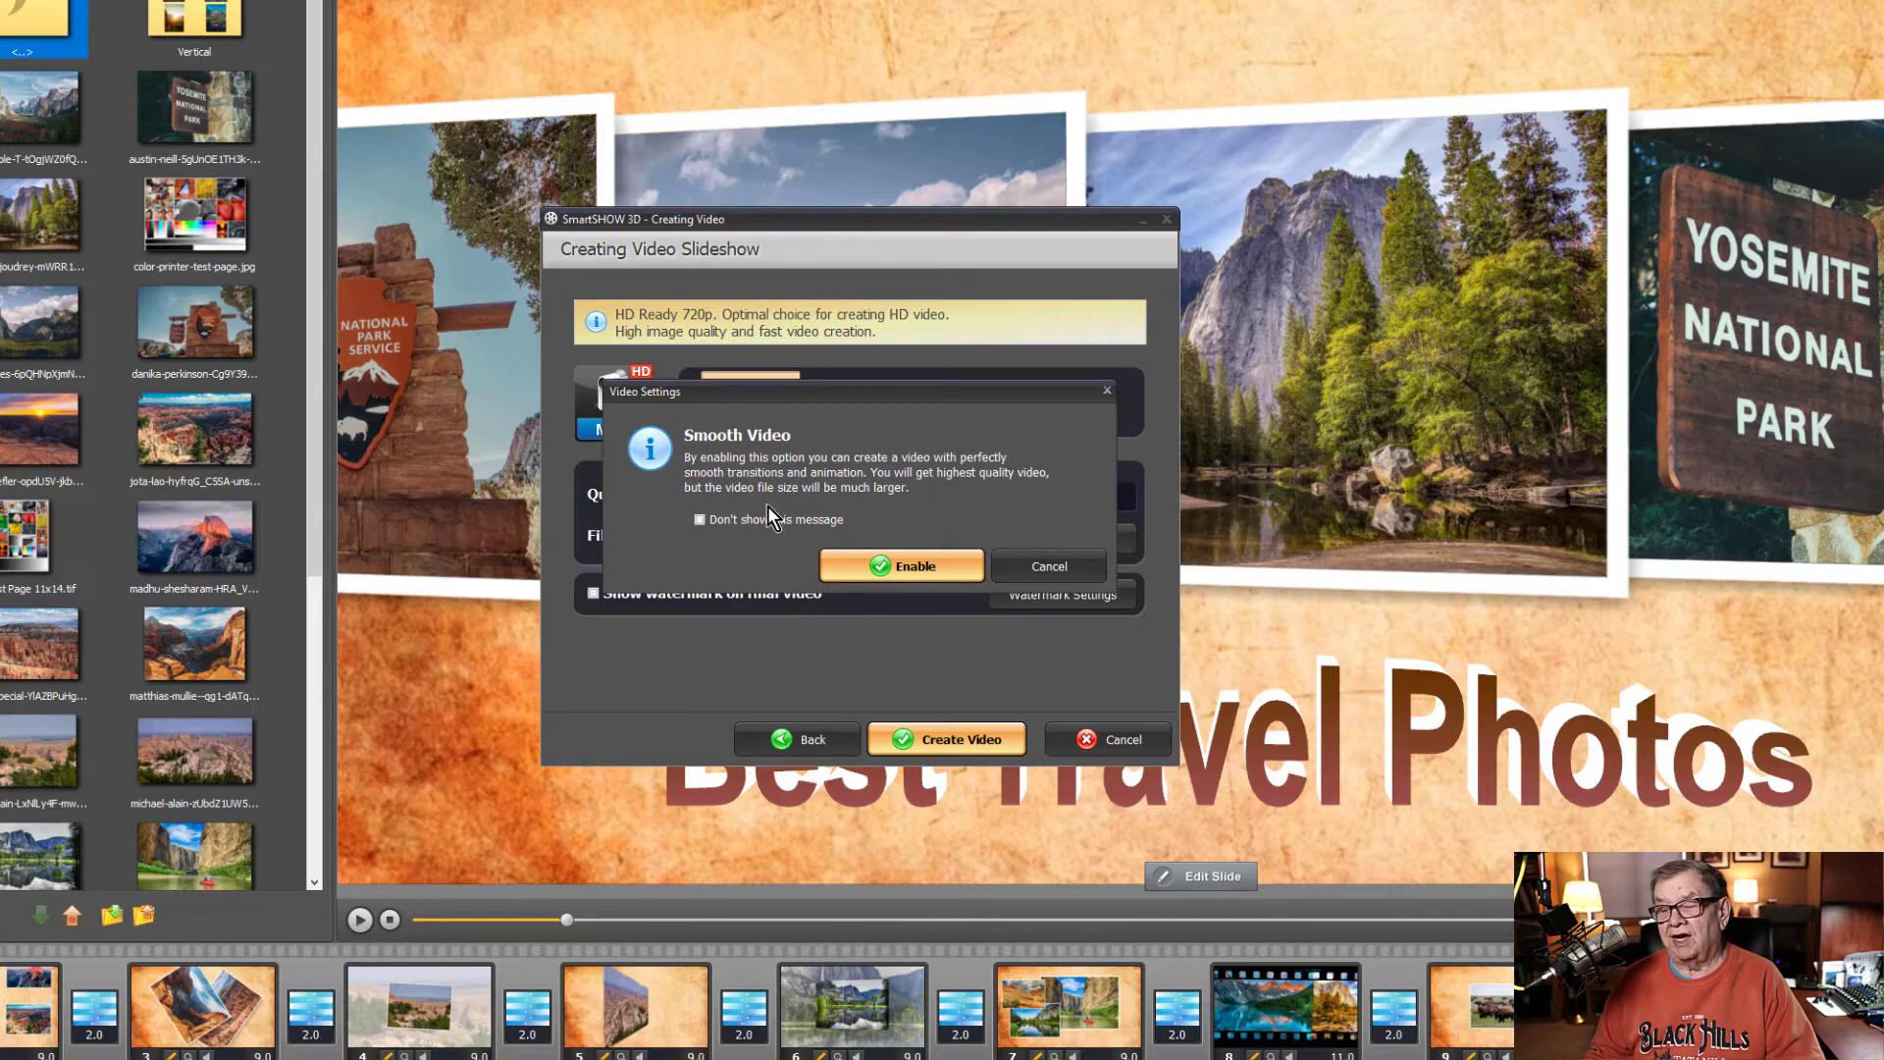
{"action": "left_click", "coordinate": [880, 563]}
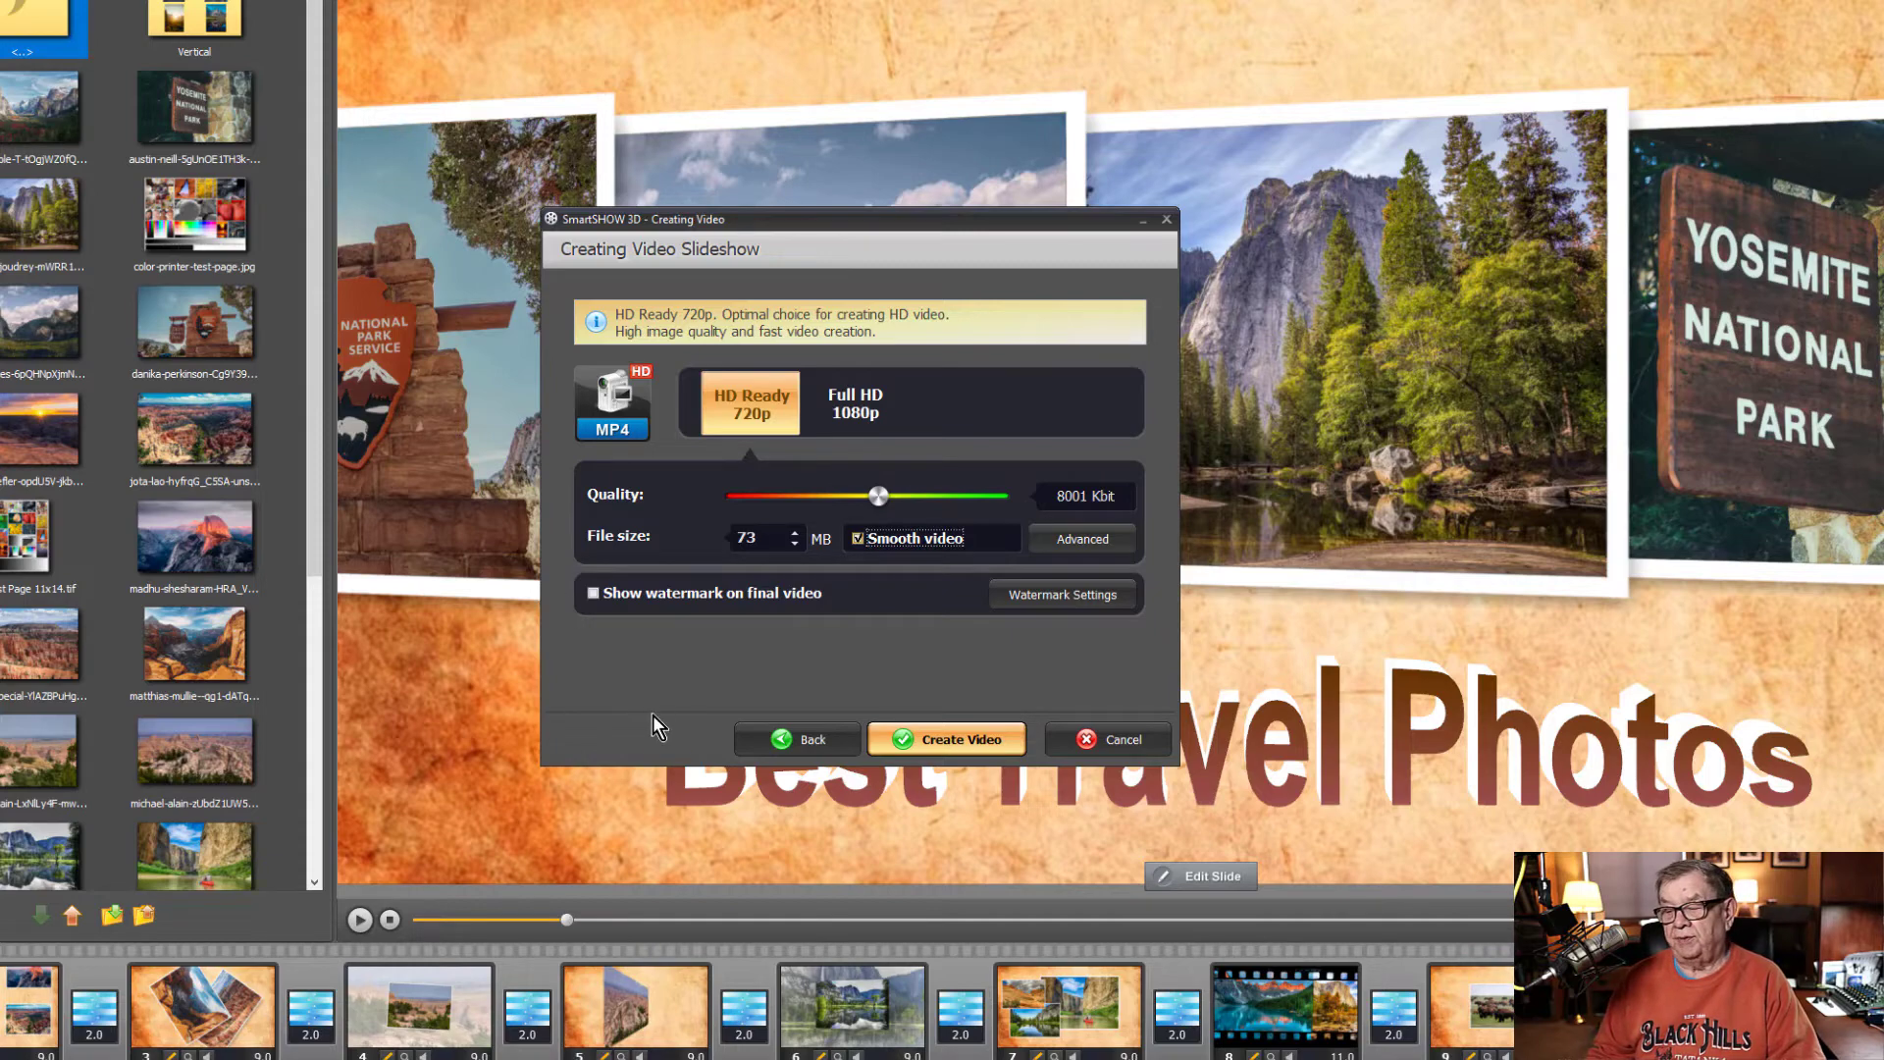
- Create the video on the Desktop as Vacation.mp4, continuing despite the slideshow files that were not found
{"action": "left_click", "coordinate": [948, 741]}
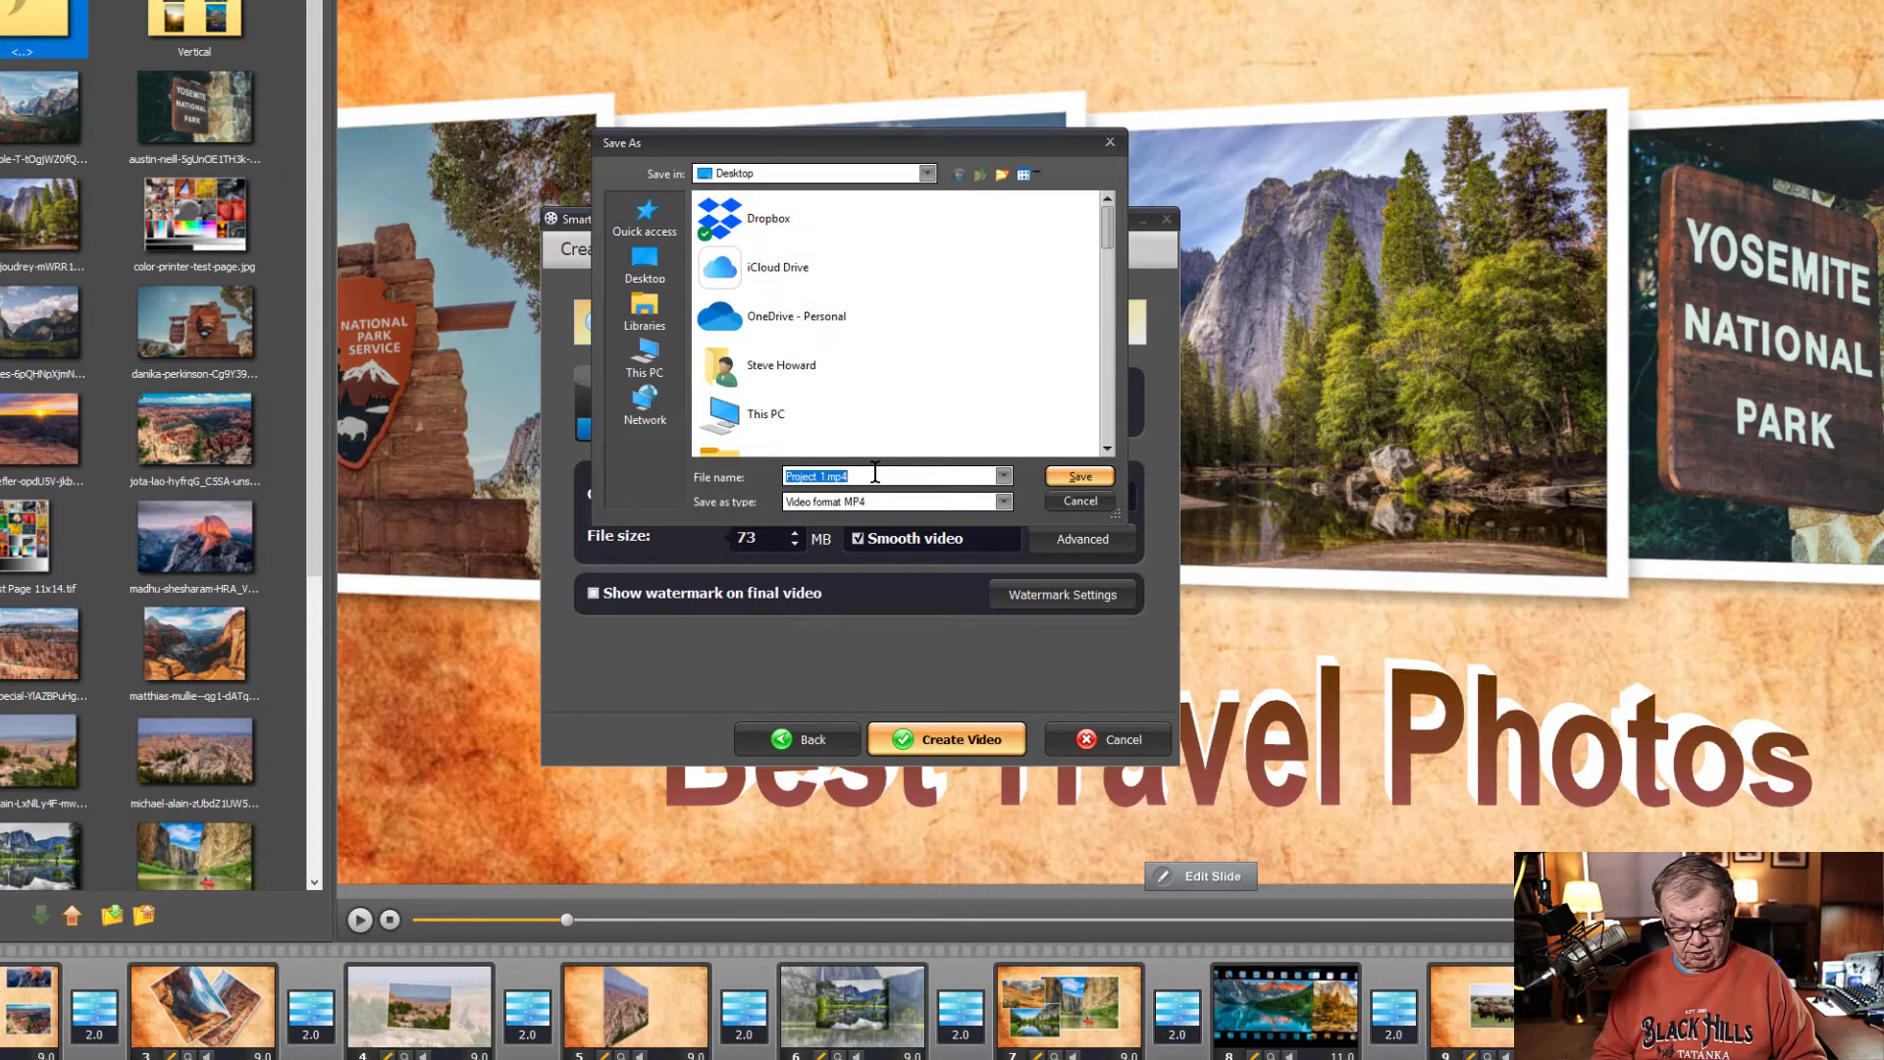
{"action": "type", "text": "Vacat"}
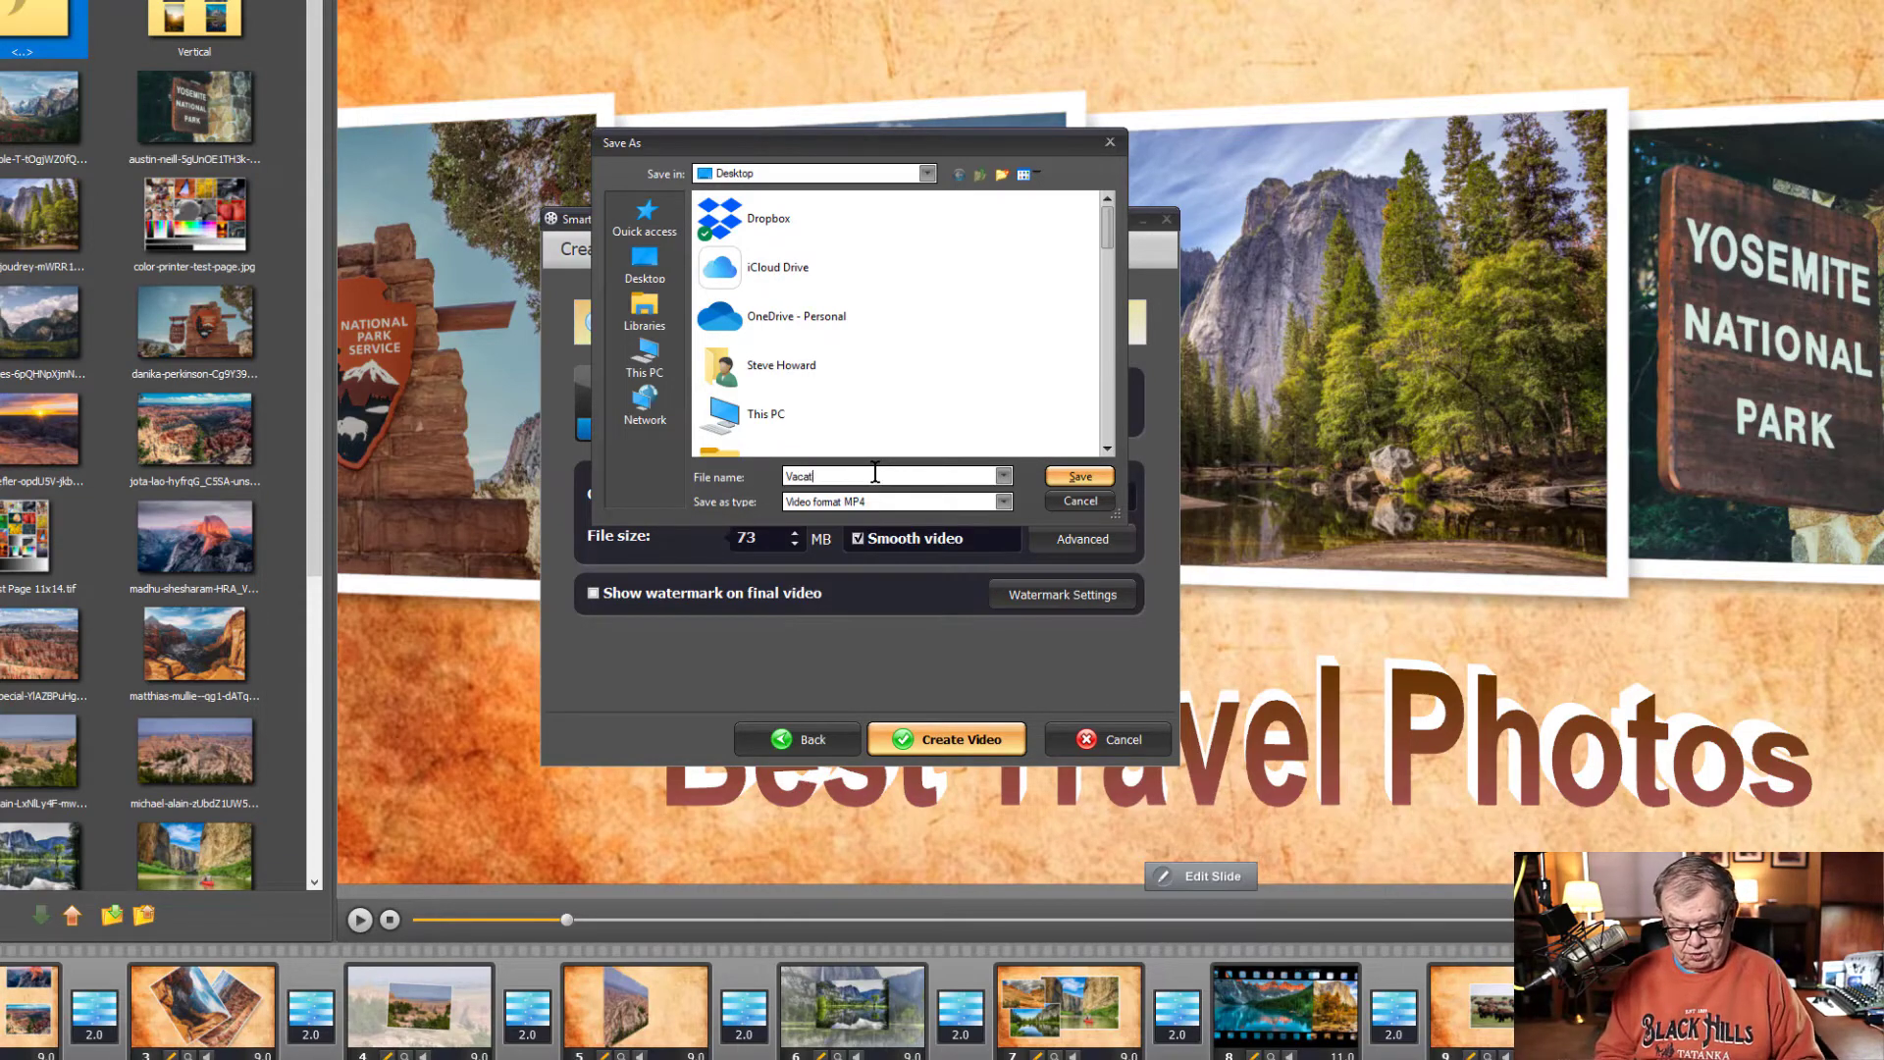
{"action": "type", "text": "ion"}
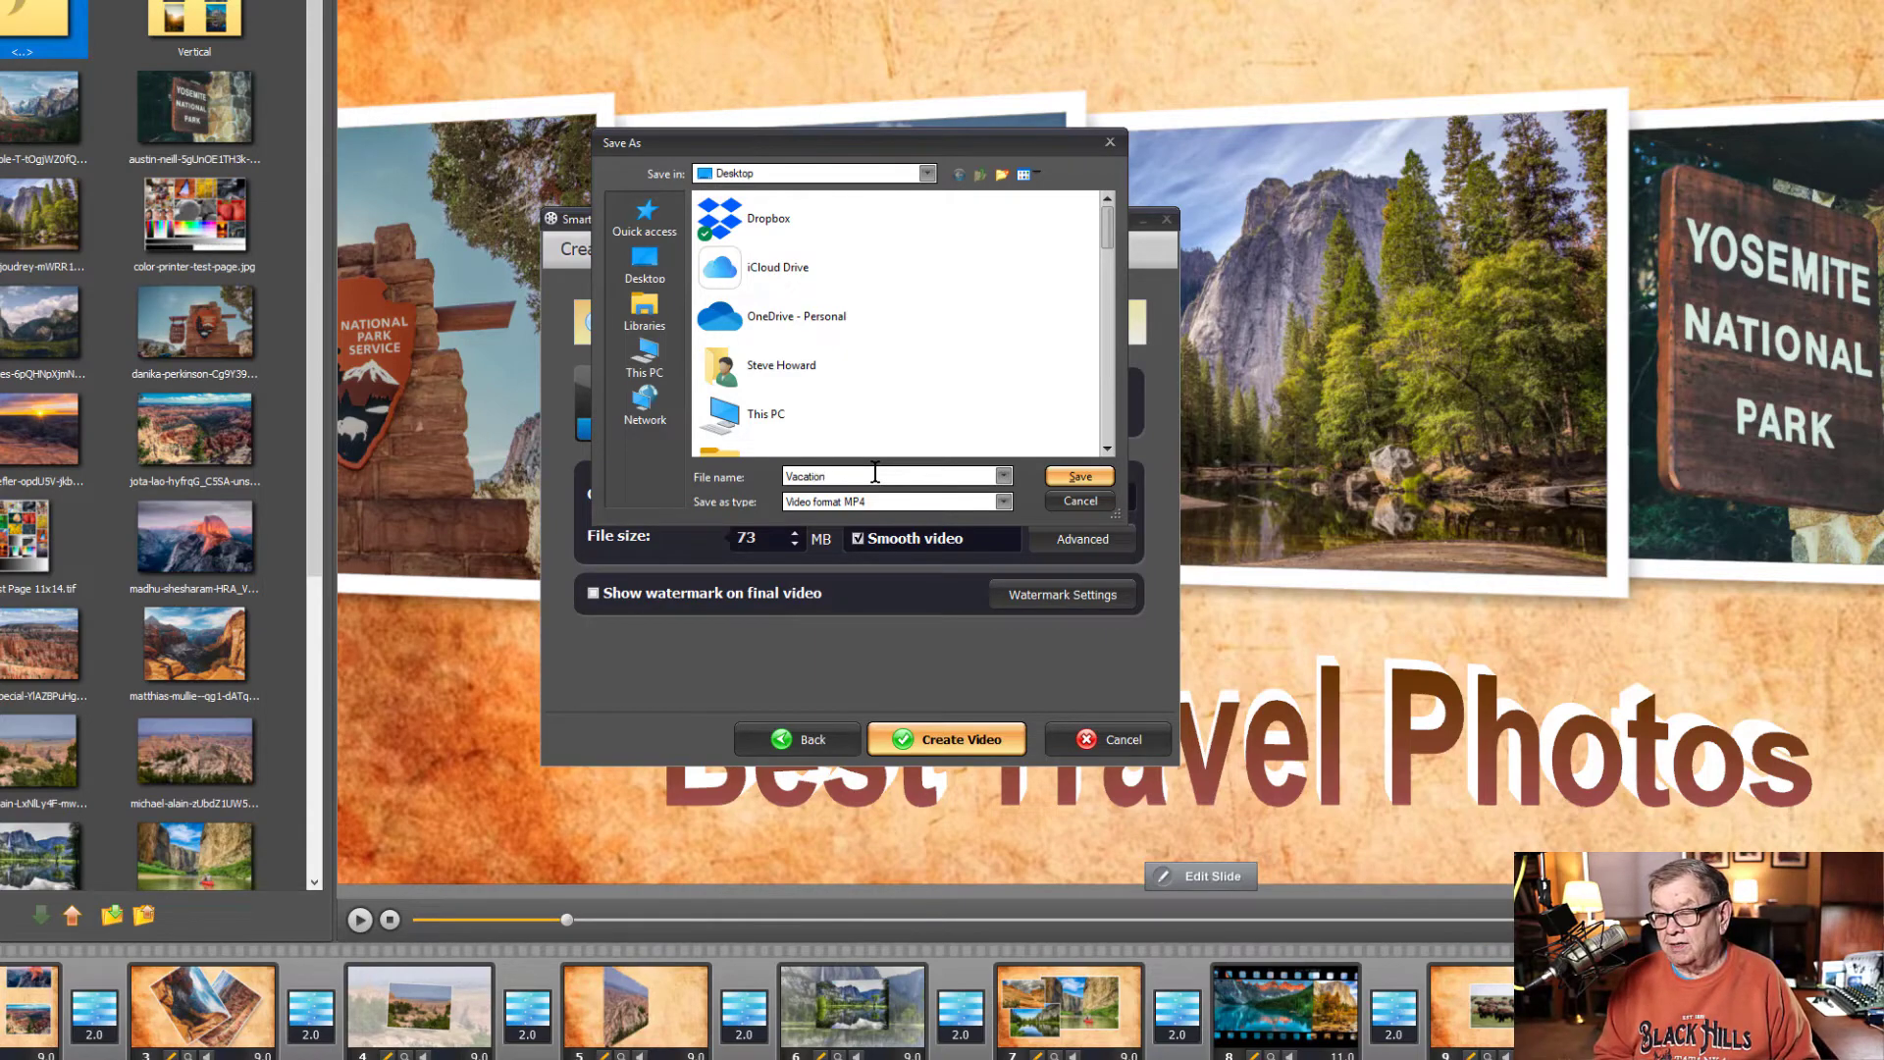
{"action": "type", "text": ".mp4"}
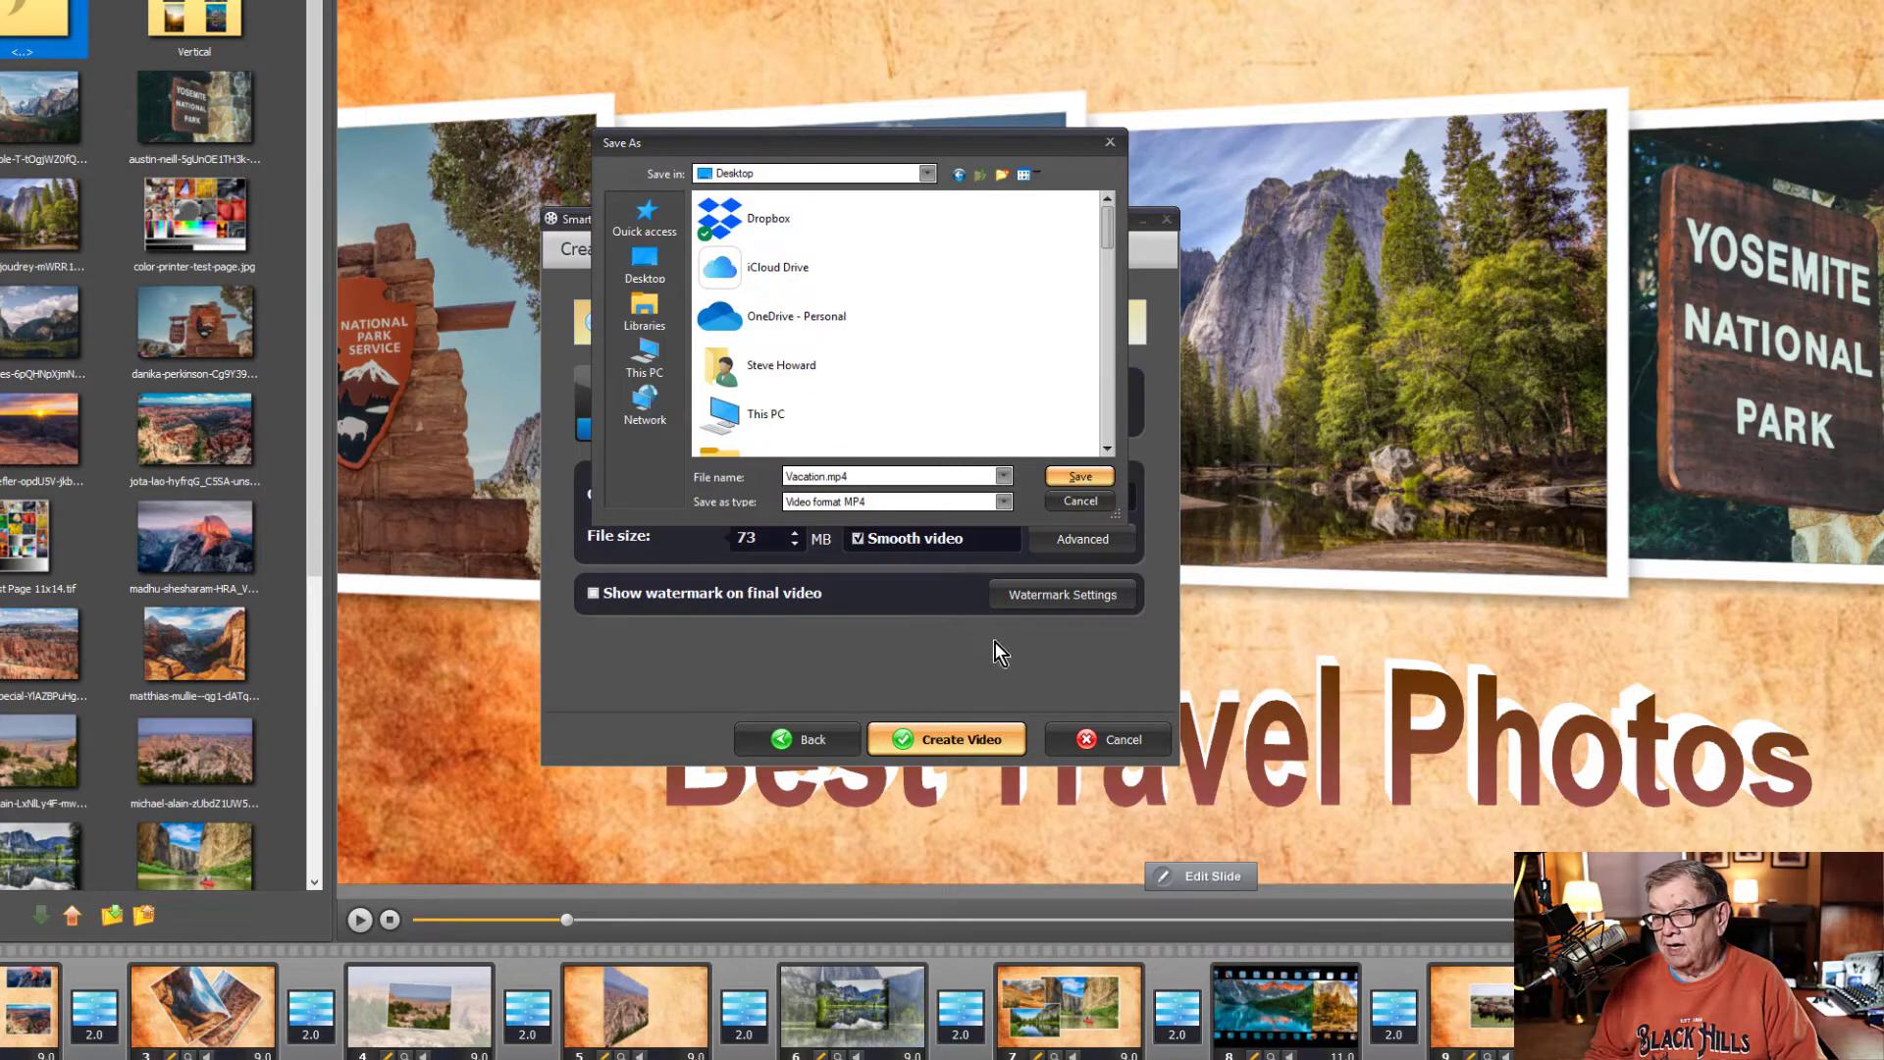
{"action": "left_click", "coordinate": [1080, 478]}
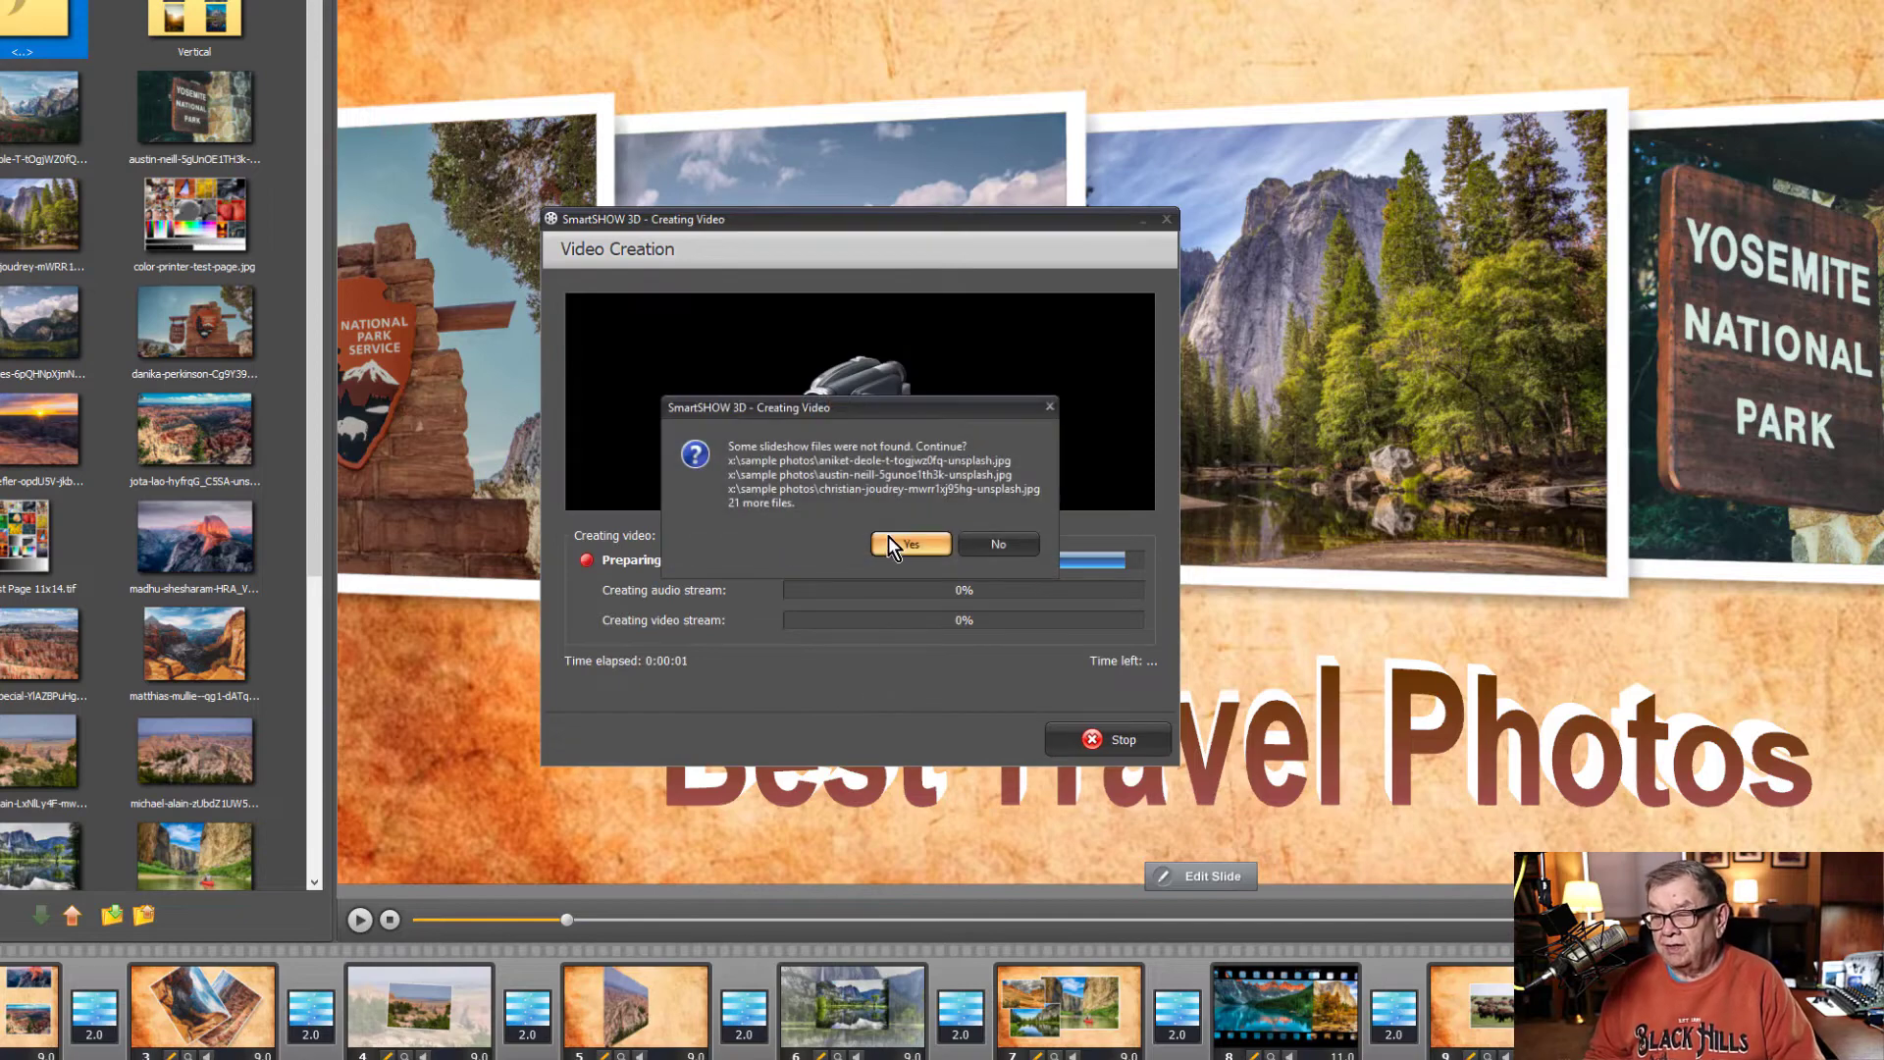
{"action": "left_click", "coordinate": [895, 548]}
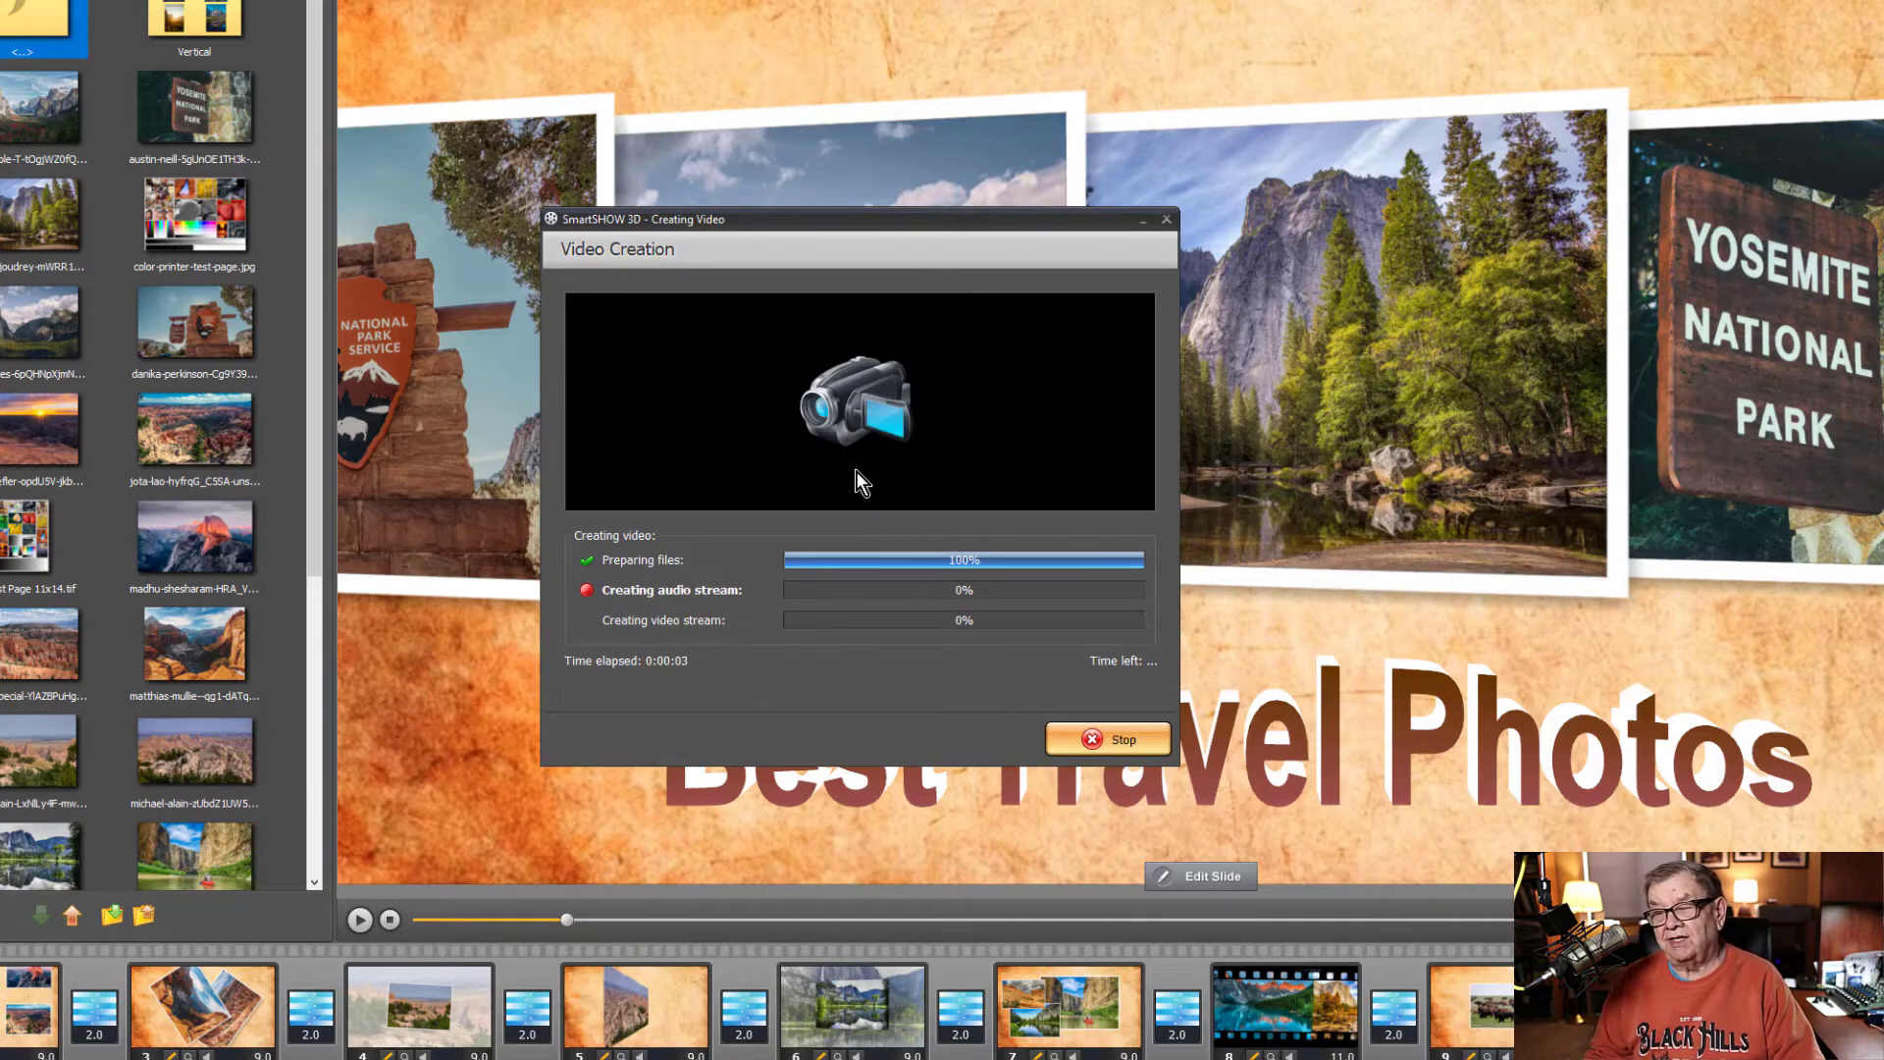